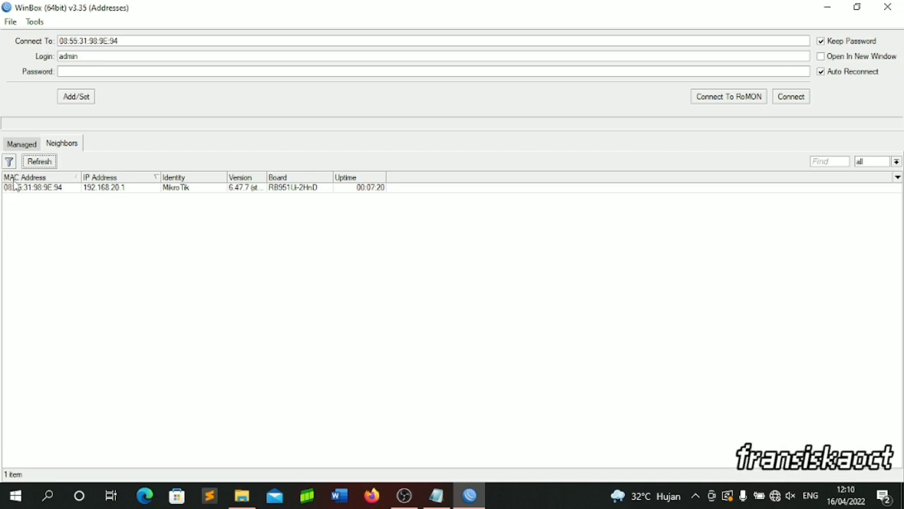
- Connect to the discovered MikroTik router as admin and reset its configuration with No Default Configuration and Do Not Backup enabled
left_click(34, 188)
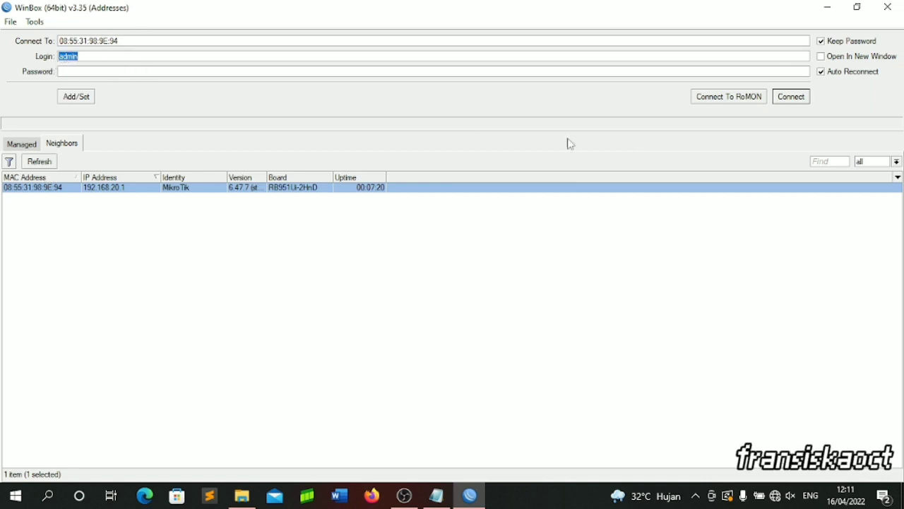
left_click(793, 98)
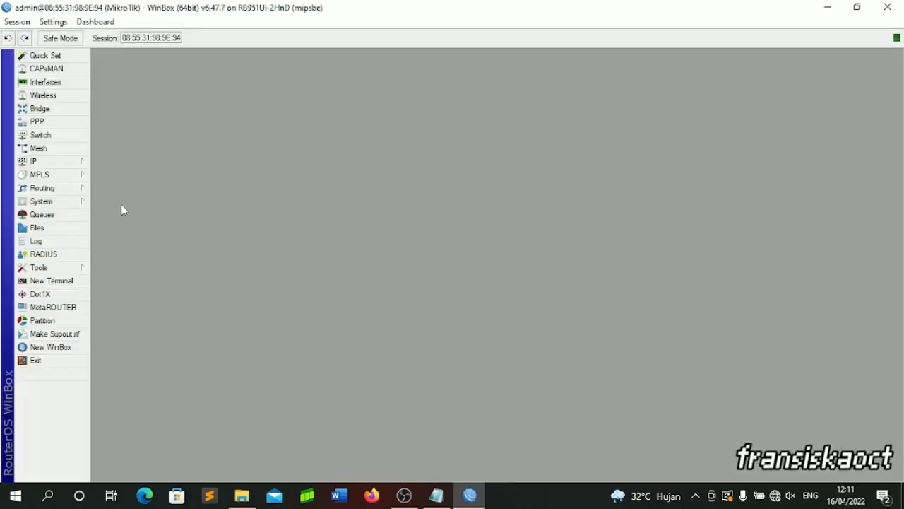
left_click(62, 204)
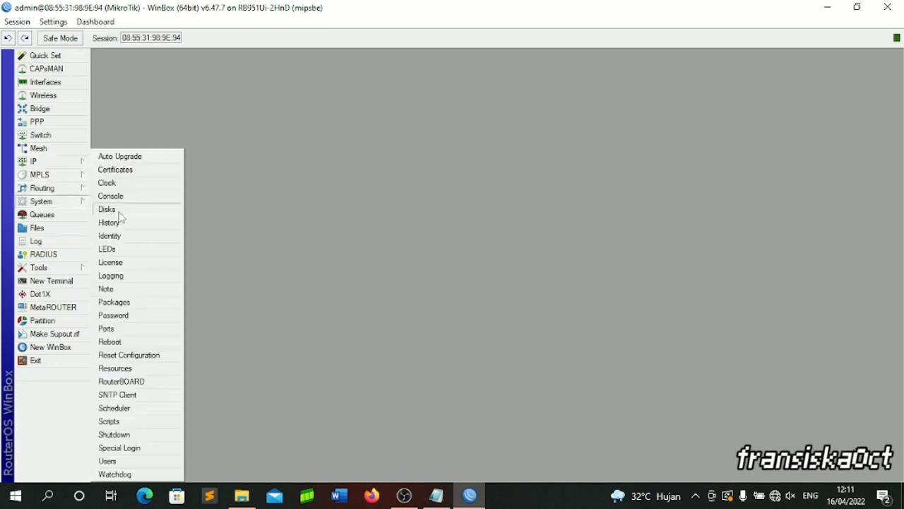
left_click(152, 355)
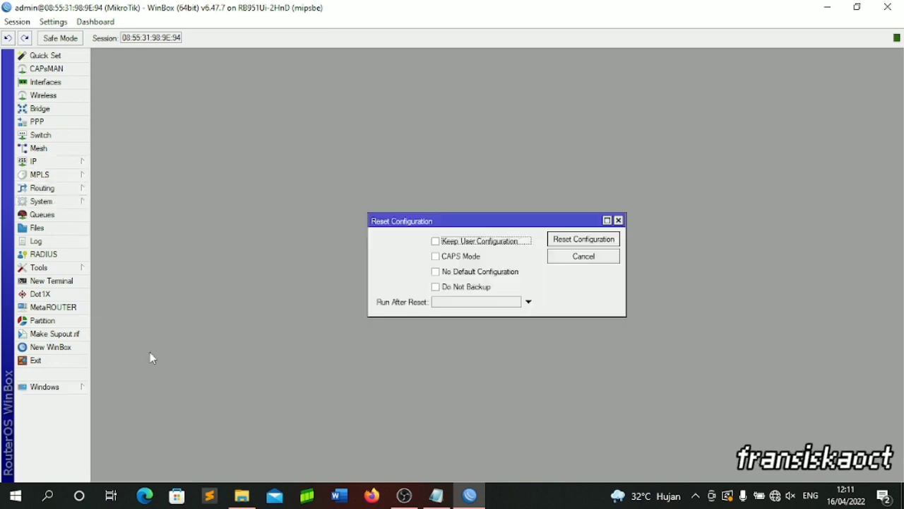
left_click(440, 274)
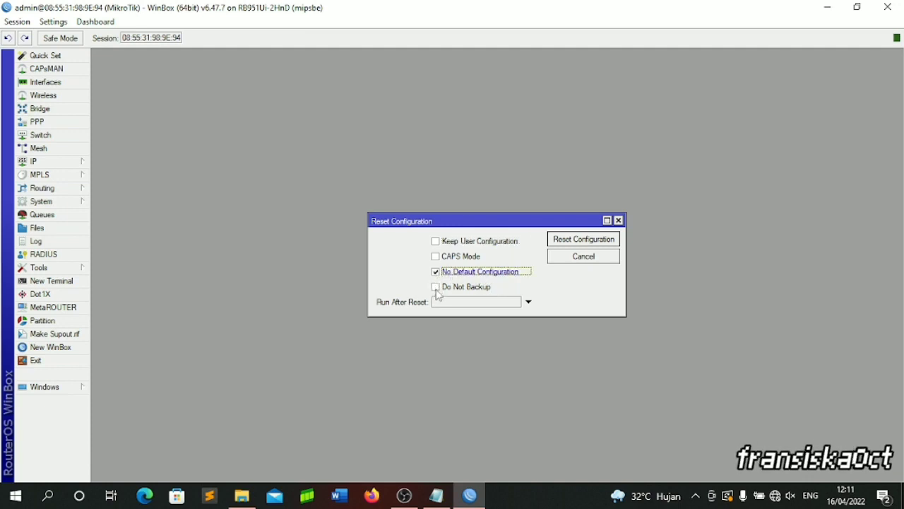
left_click(436, 290)
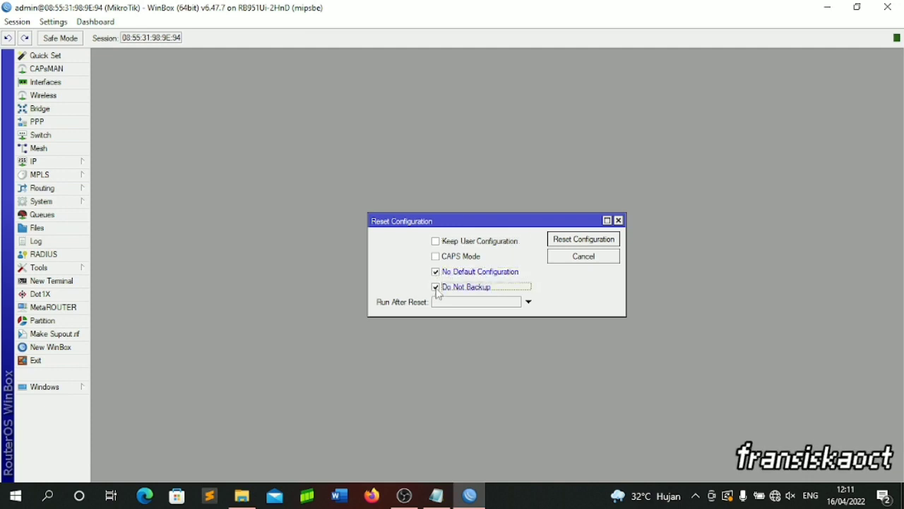
left_click(584, 242)
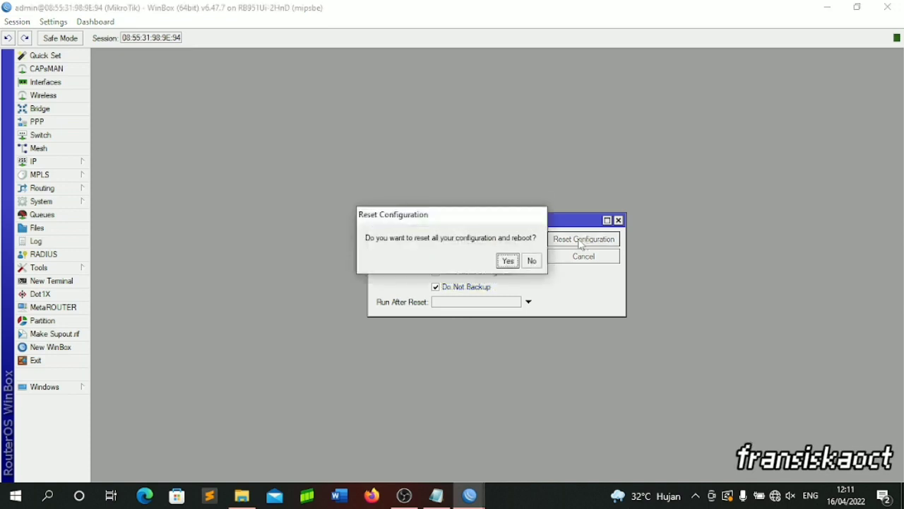
left_click(504, 265)
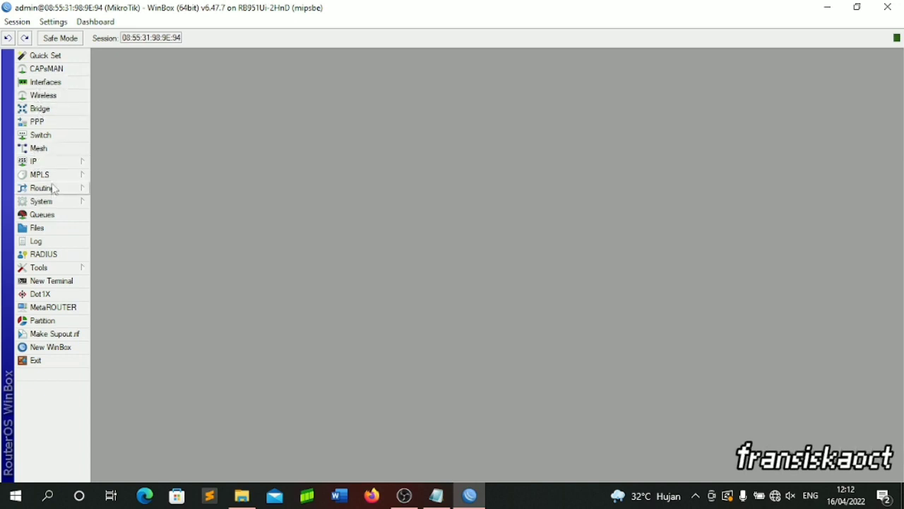
- Check the router's IP address list for leftover entries after the reset, closing the list when done
left_click(58, 162)
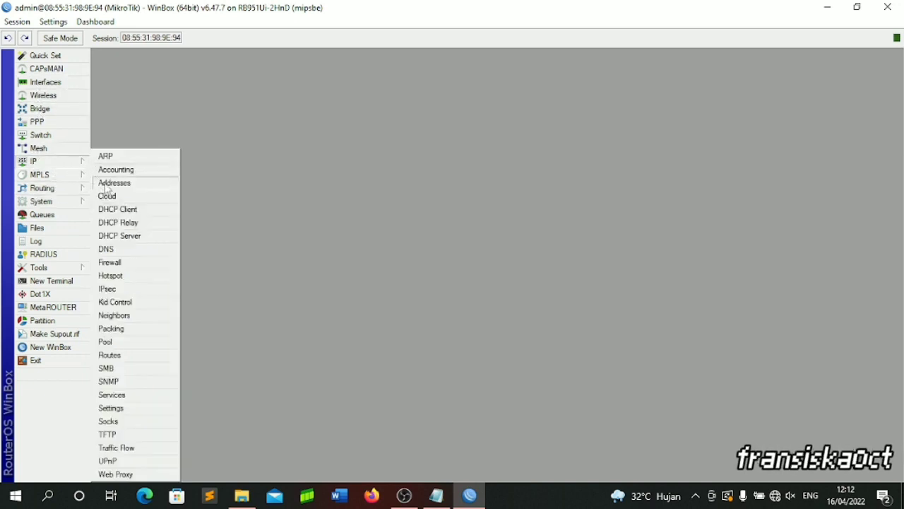
left_click(105, 183)
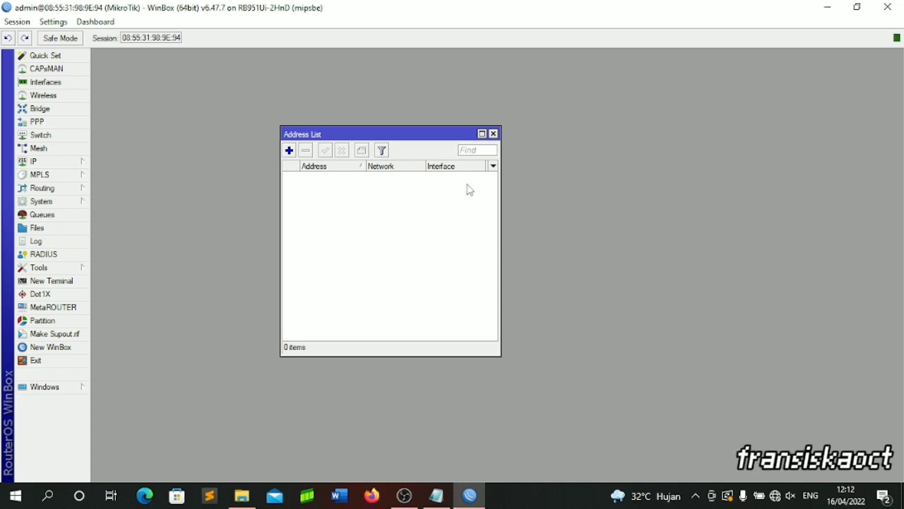
left_click(494, 133)
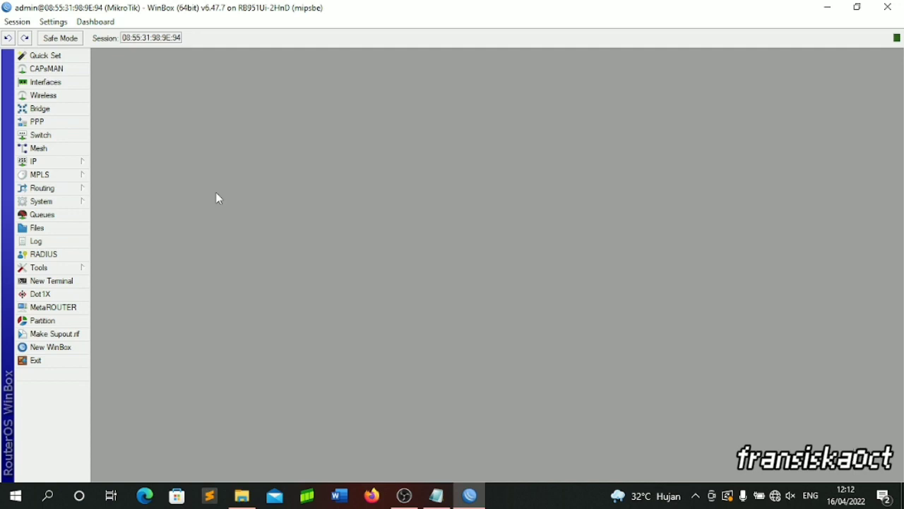
- Cancel the pending reconnection, refresh the neighbors list, and reconnect to the MikroTik router as admin to reach its interface list
left_click(39, 84)
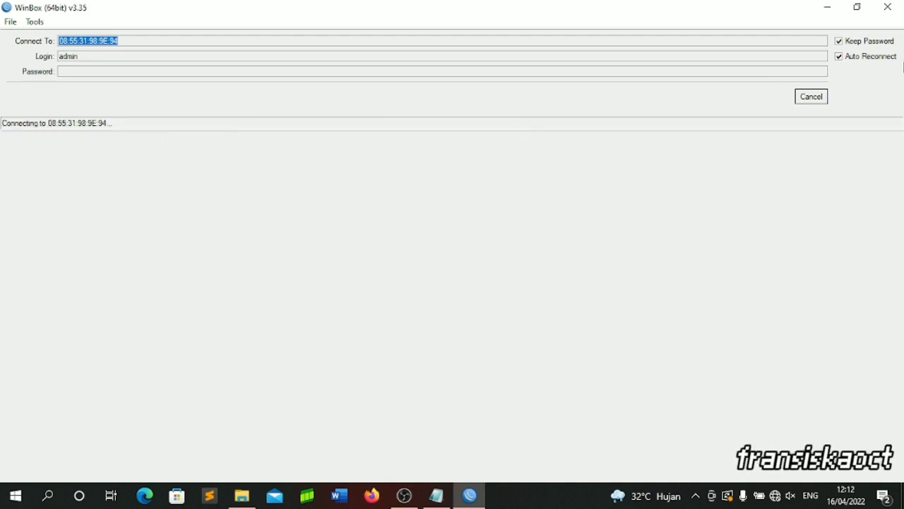
left_click(804, 104)
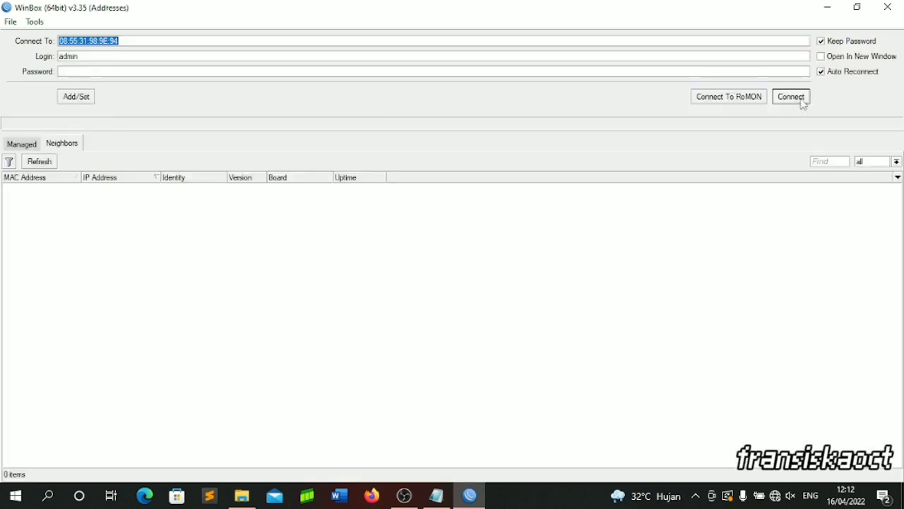
left_click(37, 163)
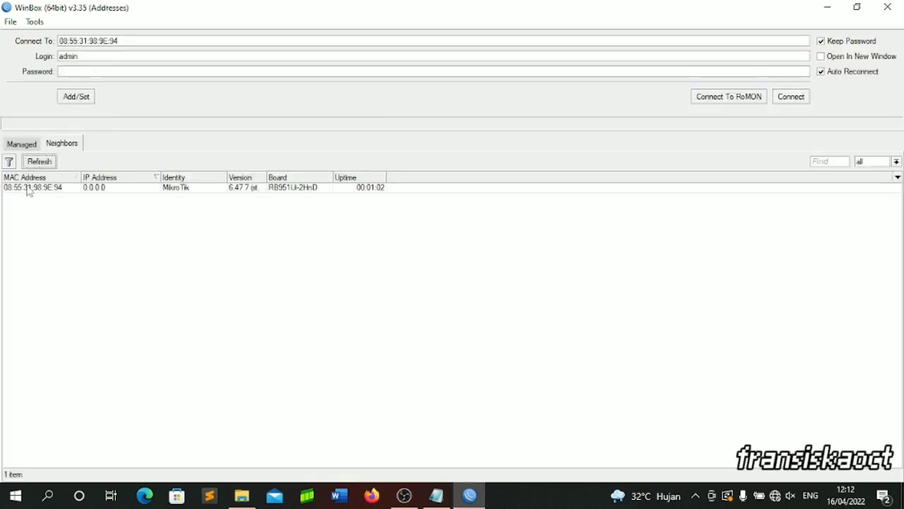
left_click(28, 188)
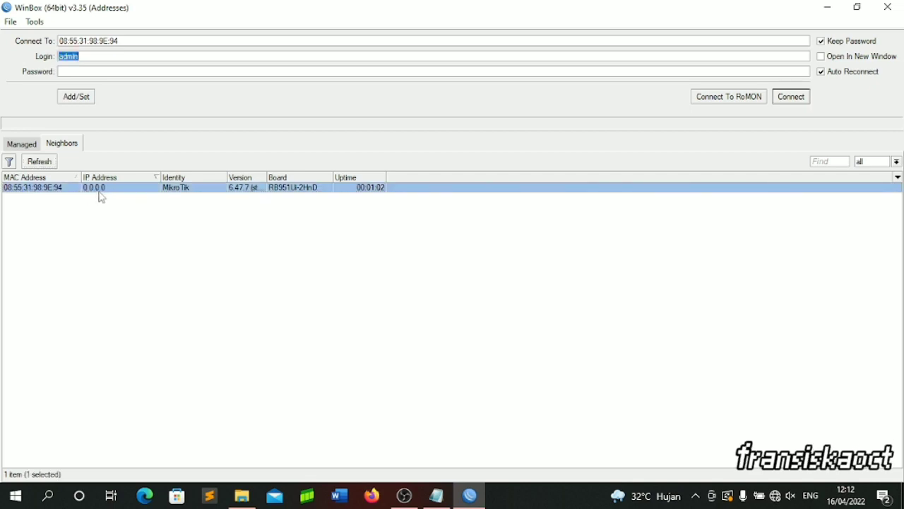
left_click(798, 100)
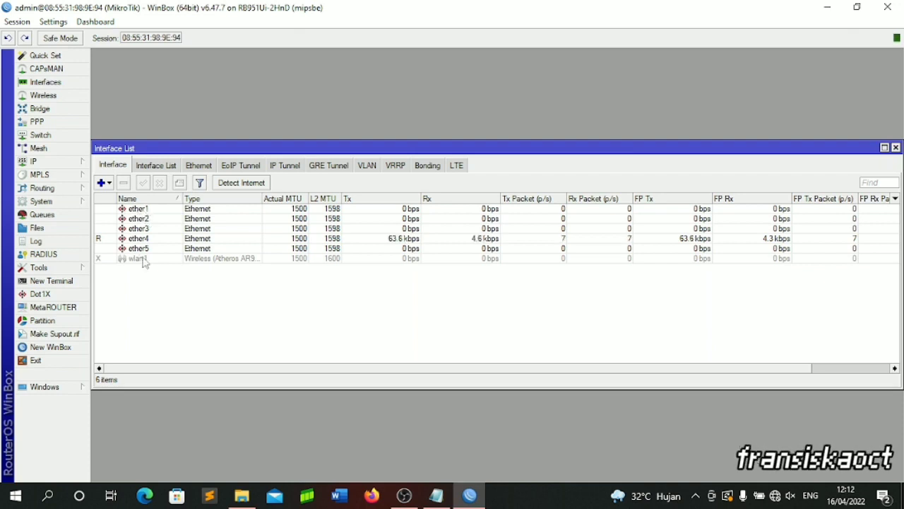
- Rename the interface ether1 to WAN1 and the interface ether2 to AP2
double_click(143, 211)
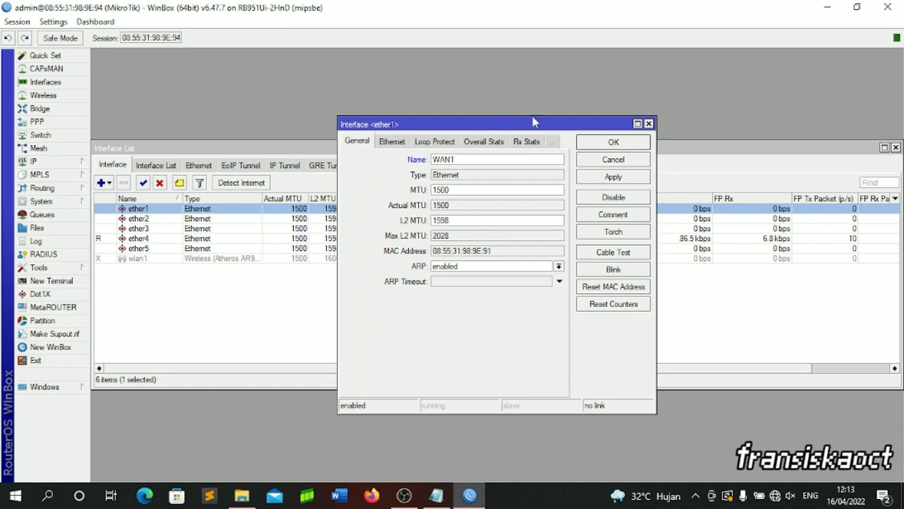
left_click(609, 145)
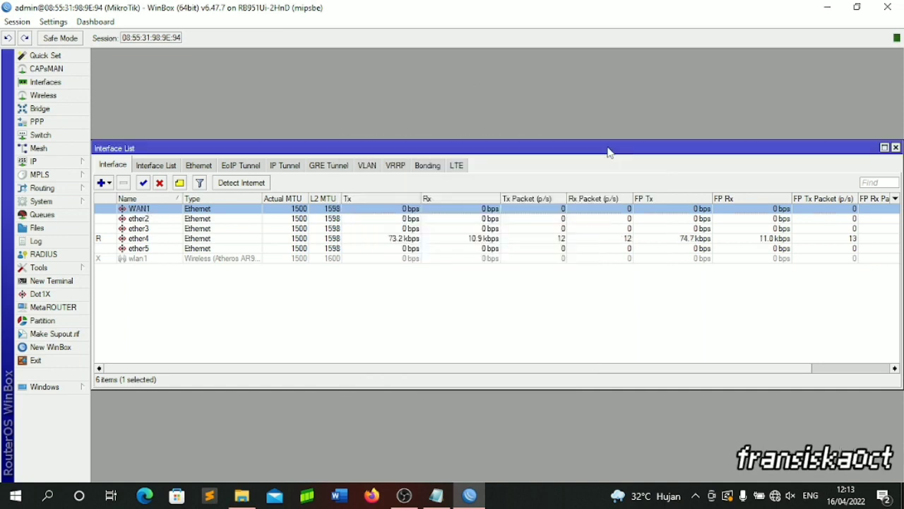
double_click(162, 220)
type("A")
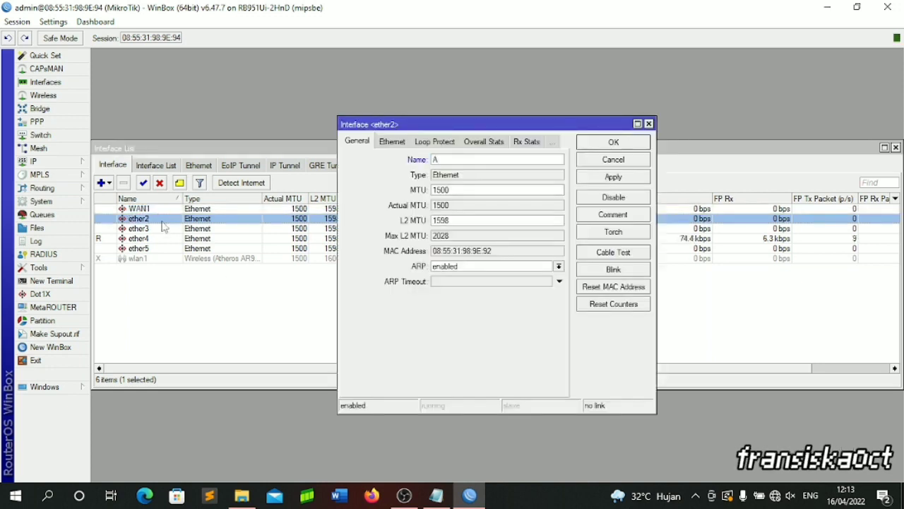
type("P2")
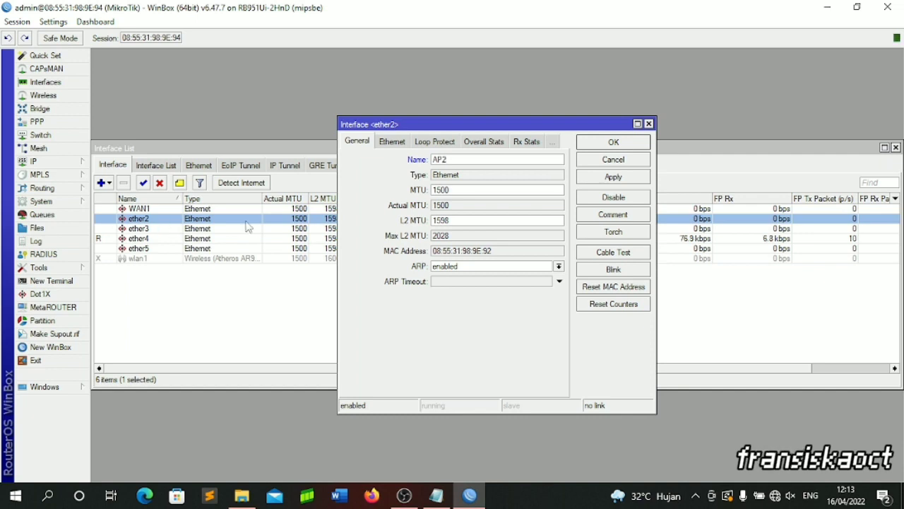
left_click(594, 145)
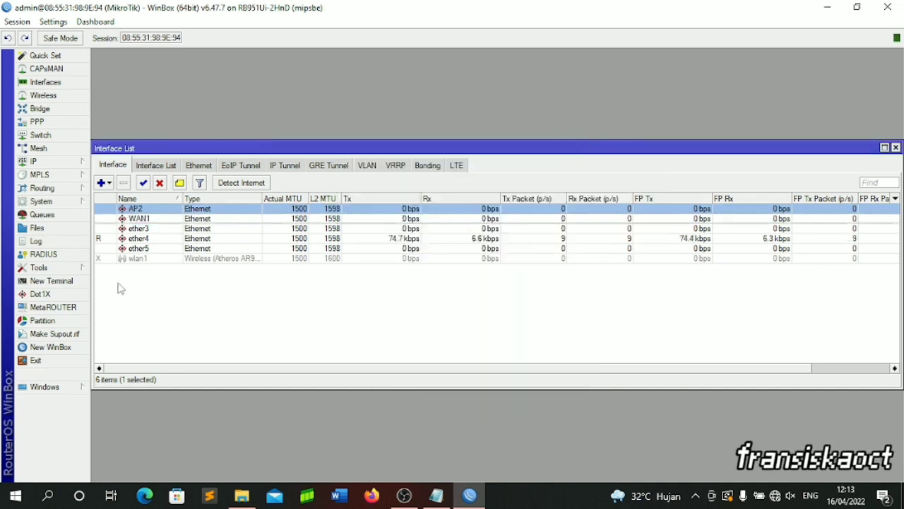
- Rename the interface ether3 to AP3 and the interface ether4 to LOCAL4
double_click(130, 229)
type("AP3")
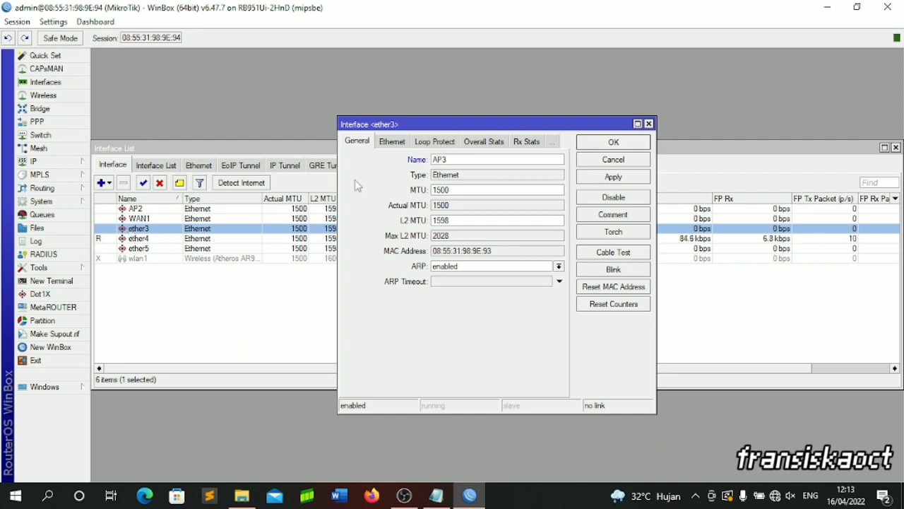
left_click(598, 142)
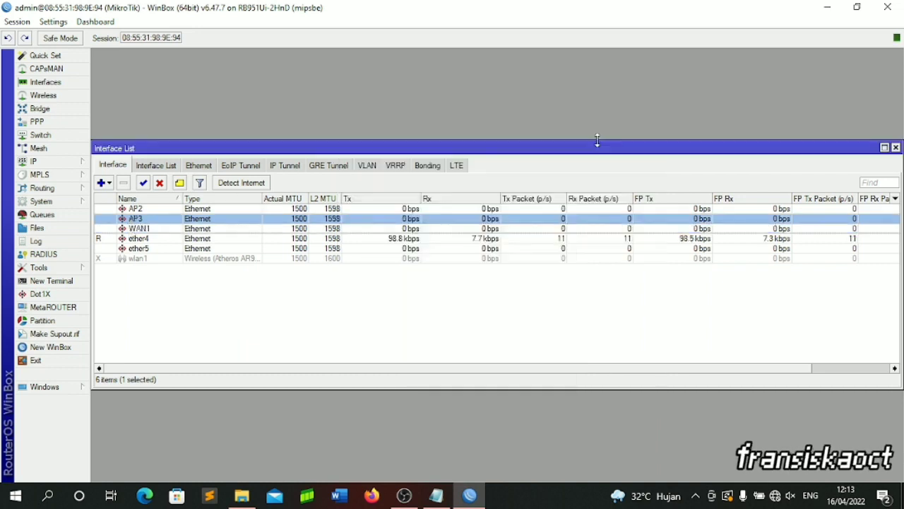
double_click(208, 241)
type("LOCAL4")
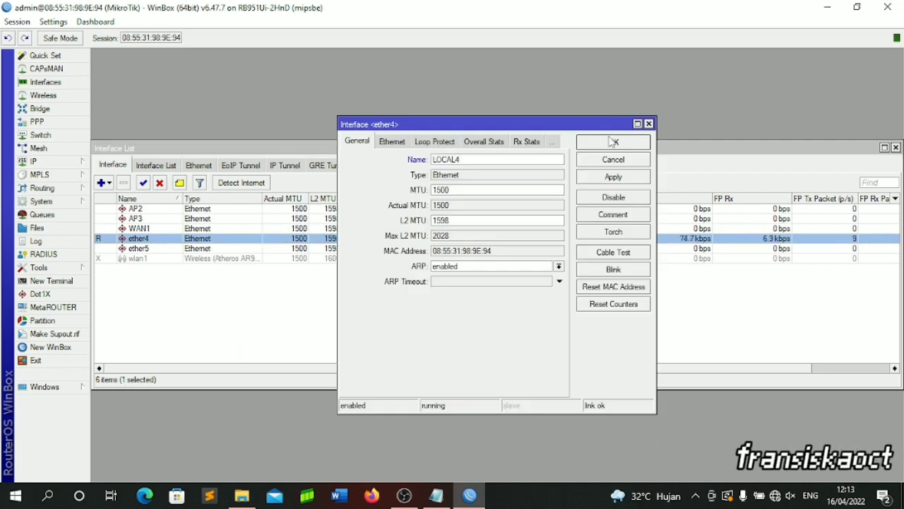
left_click(613, 142)
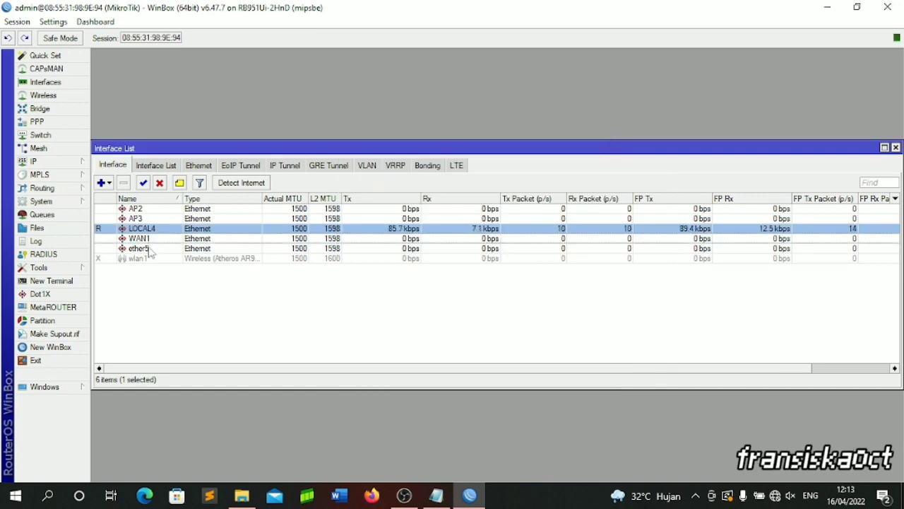
- Rename the interface ether5 to PPPOE5 and close the interface list
double_click(149, 249)
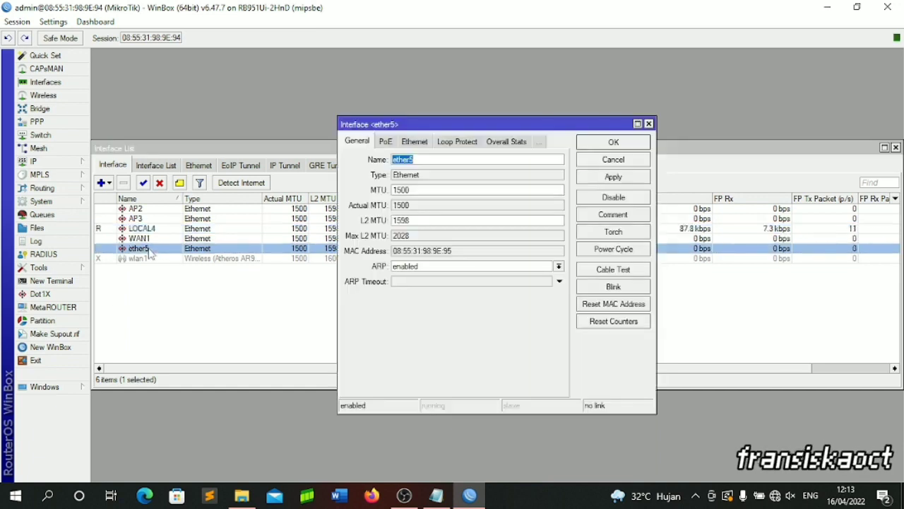
type("PPPOE5")
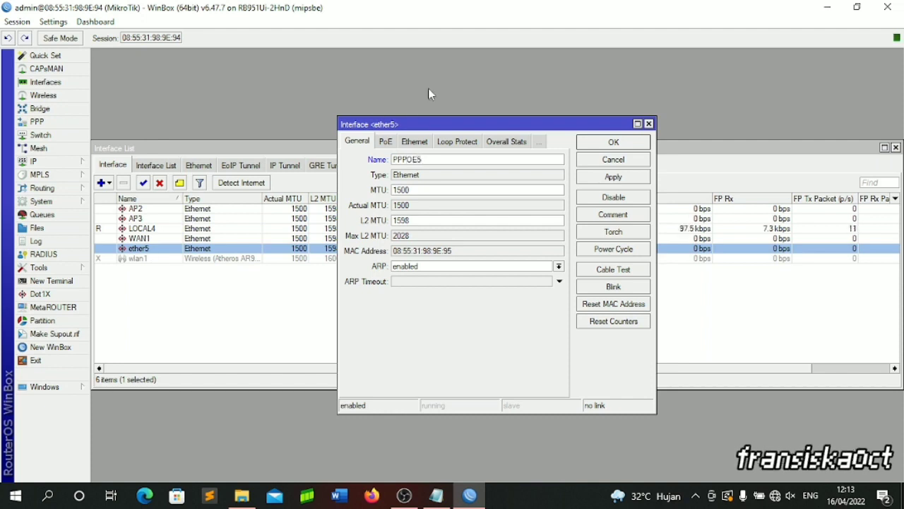
left_click(614, 143)
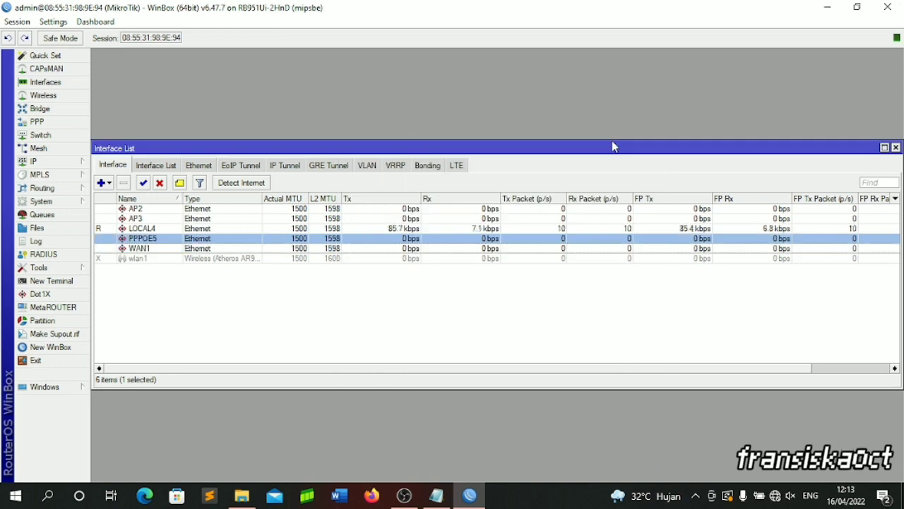
left_click(267, 324)
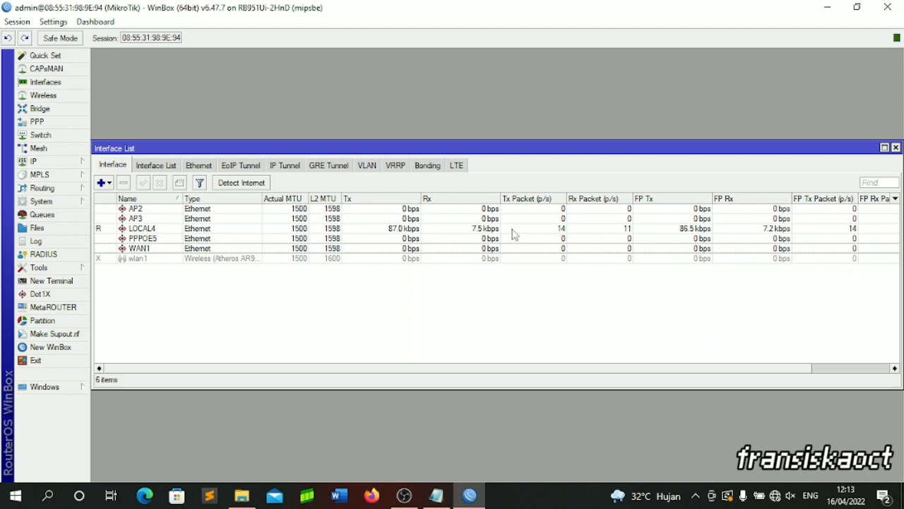
left_click(895, 148)
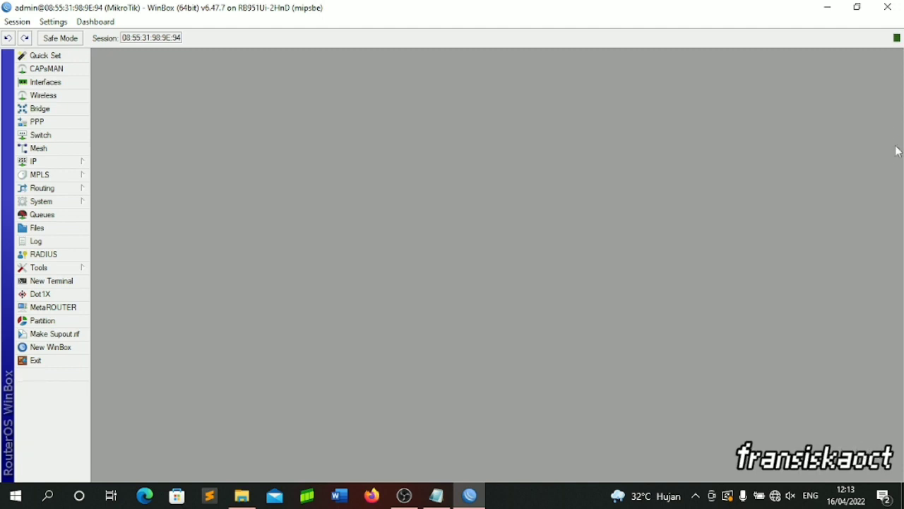
- Create a new bridge interface named BRIDGE1, keeping its other settings at their defaults
left_click(27, 110)
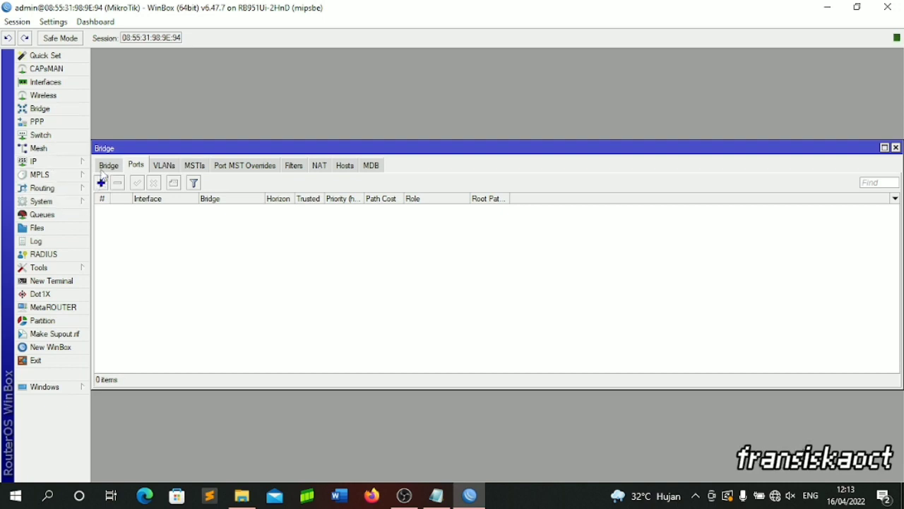
left_click(106, 167)
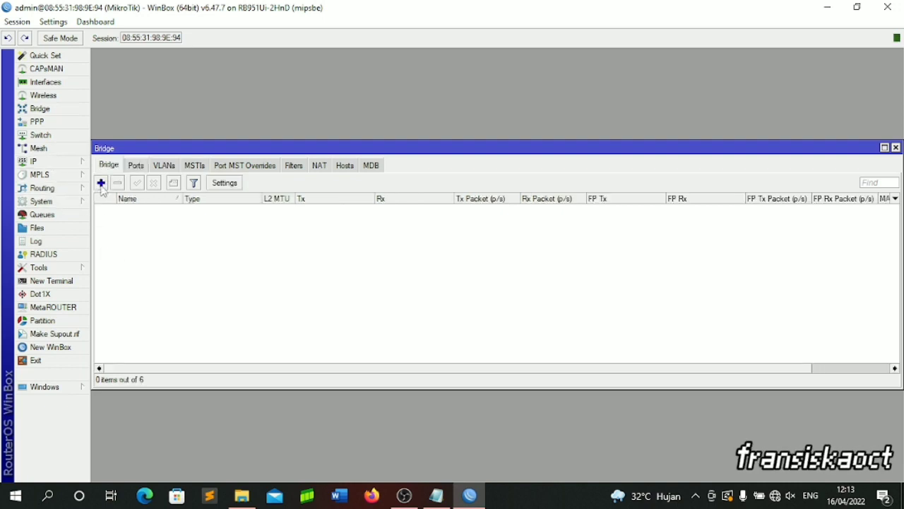
left_click(101, 183)
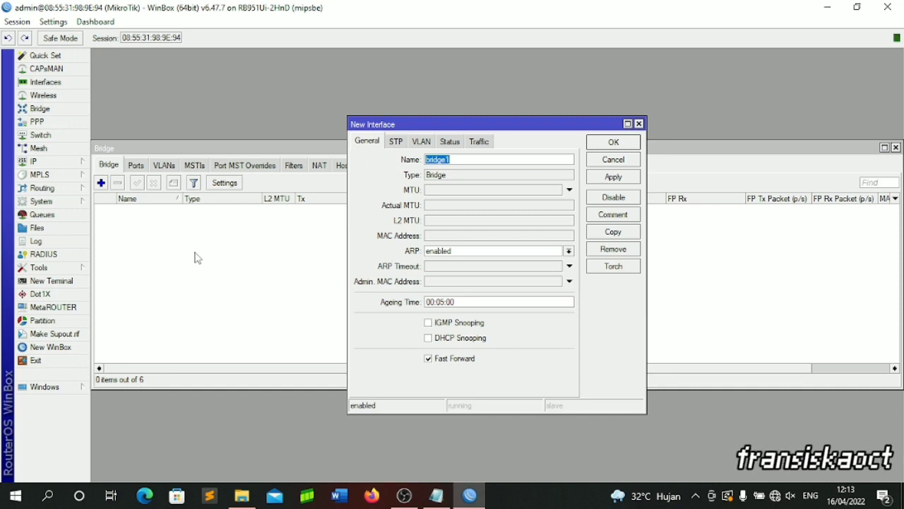
type("H")
type("BRIDGE1")
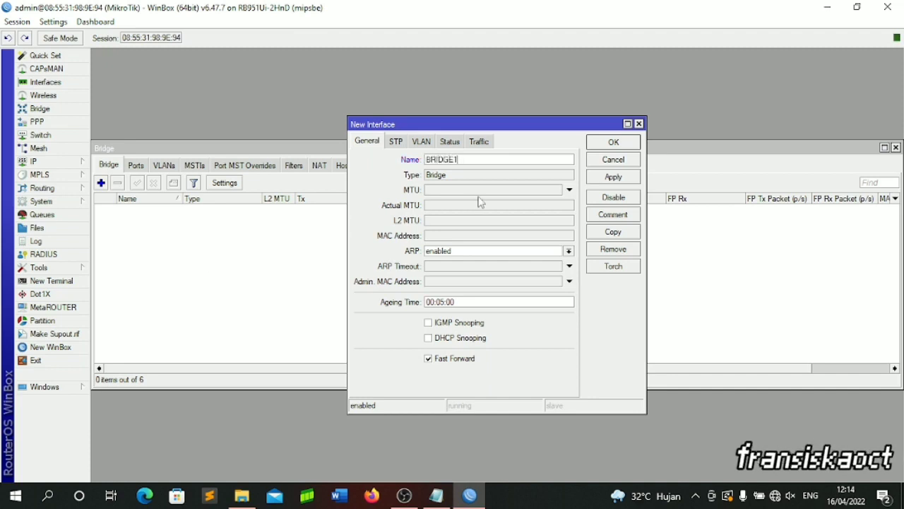
left_click(613, 142)
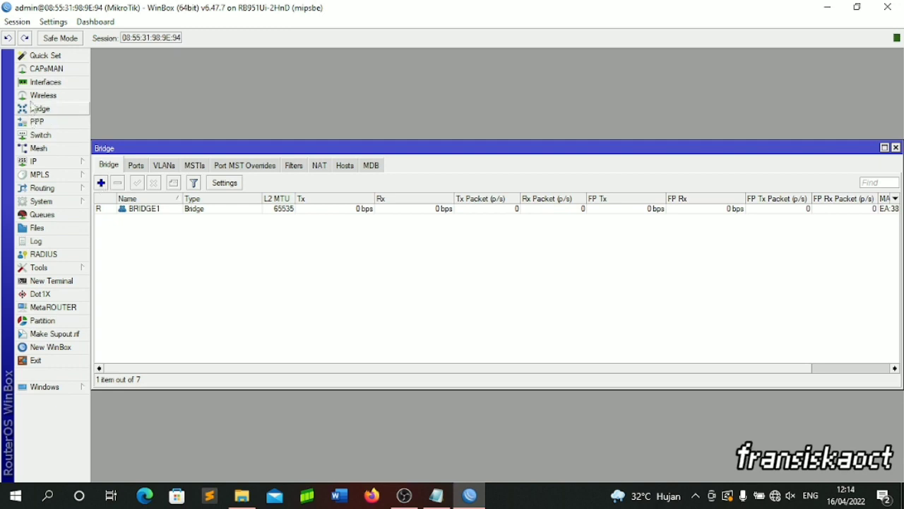
- Check the AP2 and AP3 entries in the interface list and close the list
left_click(39, 83)
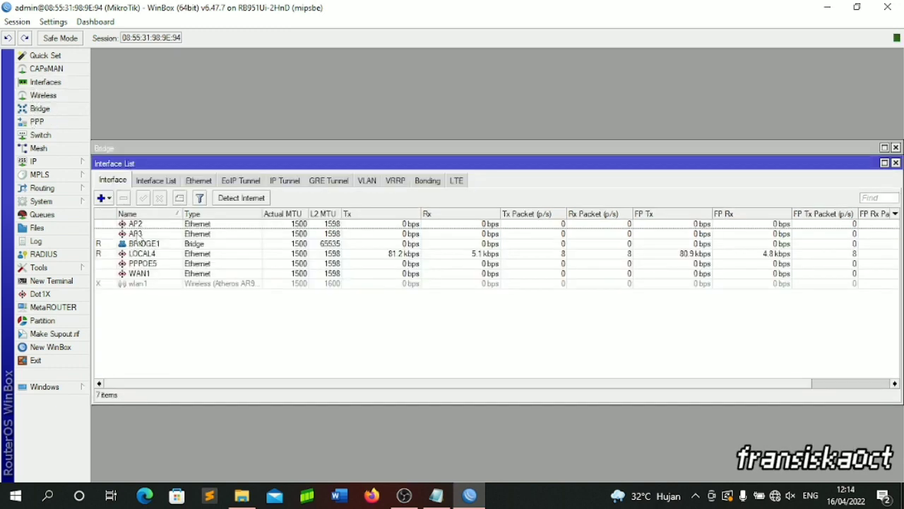
left_click(140, 224)
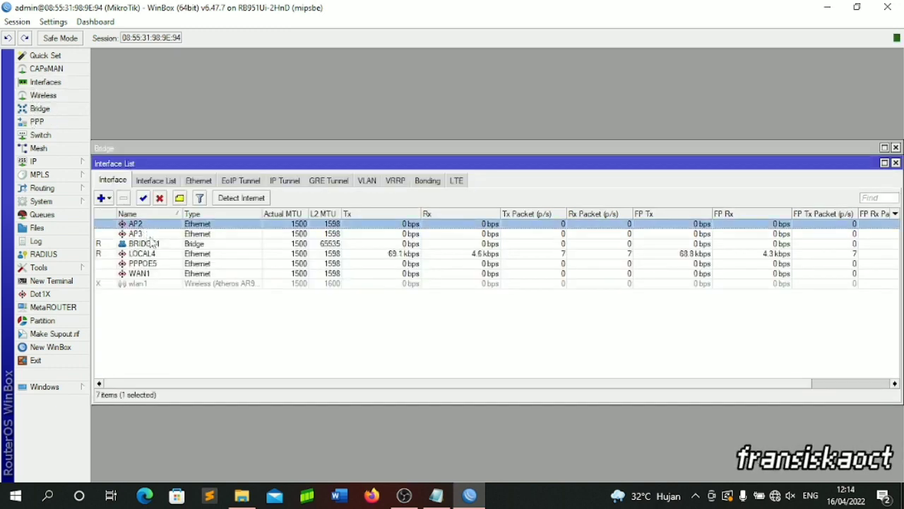
left_click(150, 233)
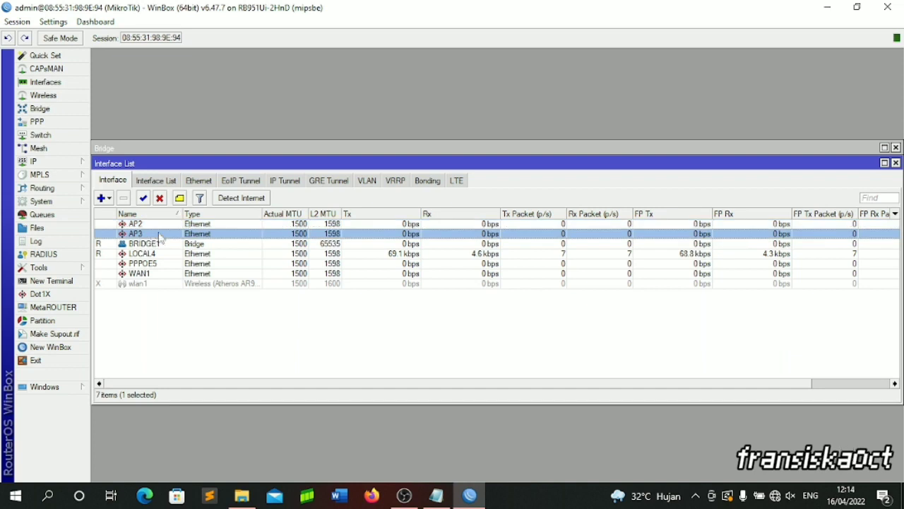
left_click(896, 163)
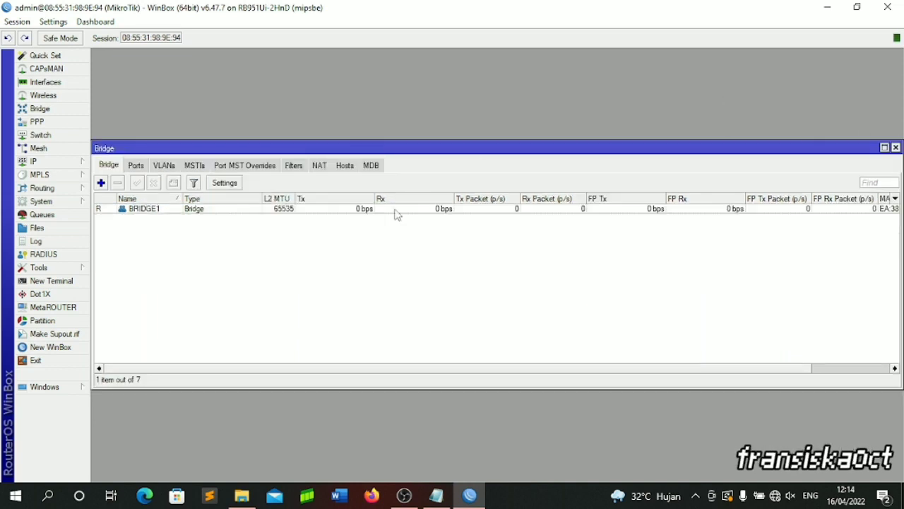
- Add AP2 as a bridge port on BRIDGE1 with the Trusted option enabled
left_click(137, 166)
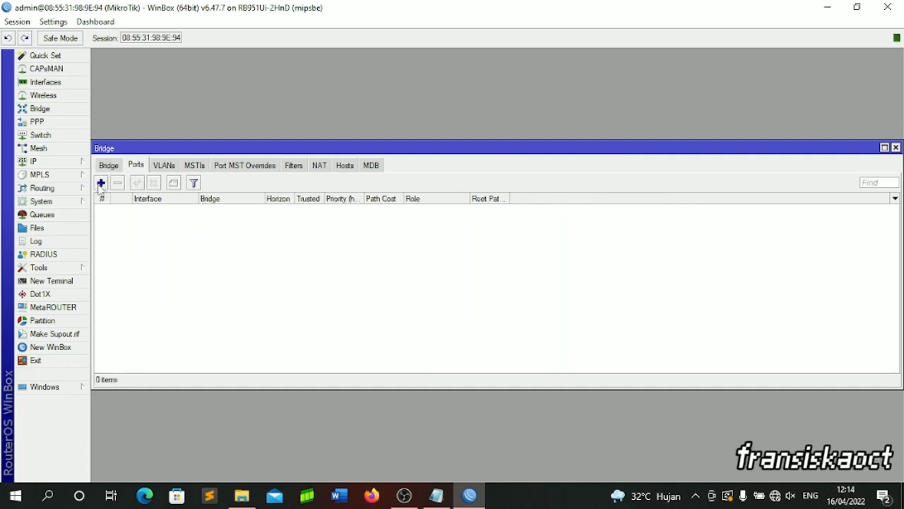
left_click(101, 183)
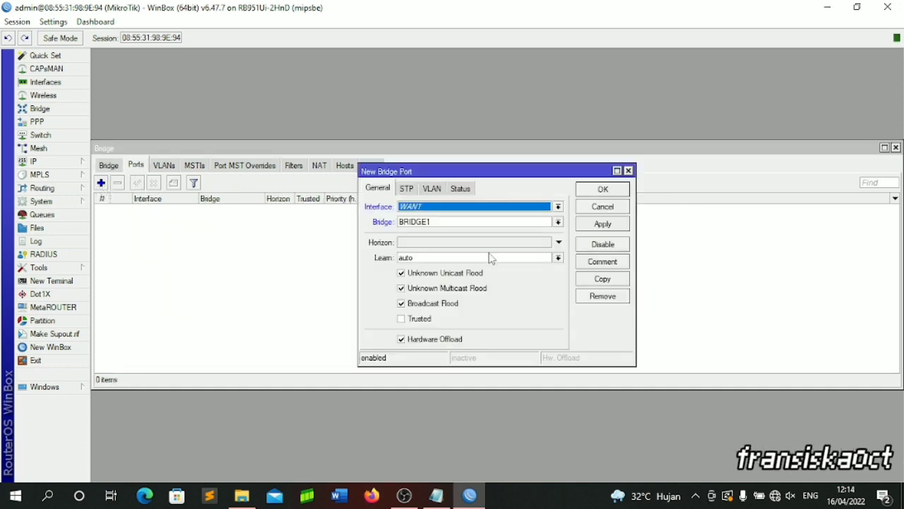
left_click(558, 207)
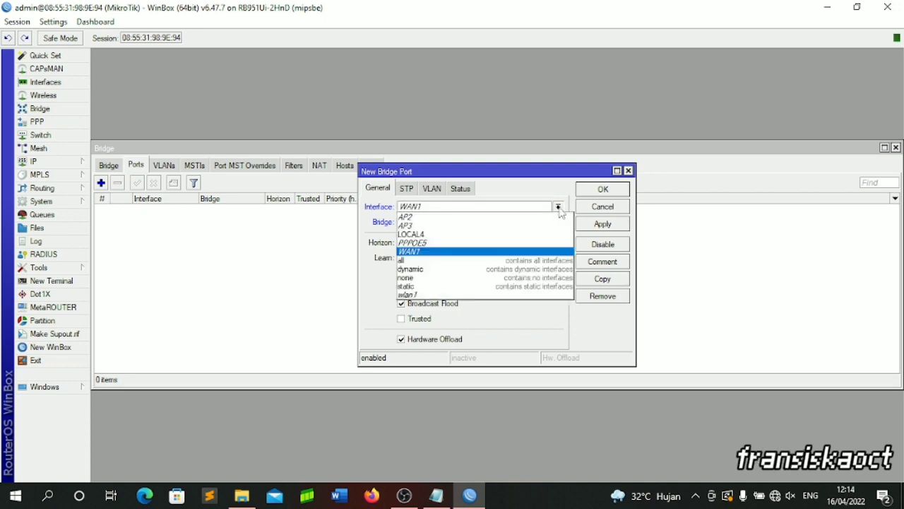
left_click(503, 222)
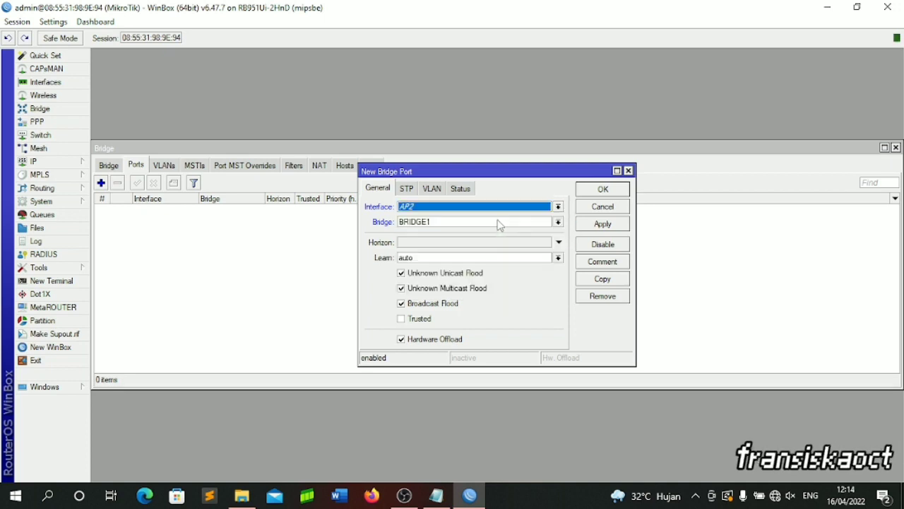
left_click(500, 223)
left_click(500, 223)
left_click(499, 231)
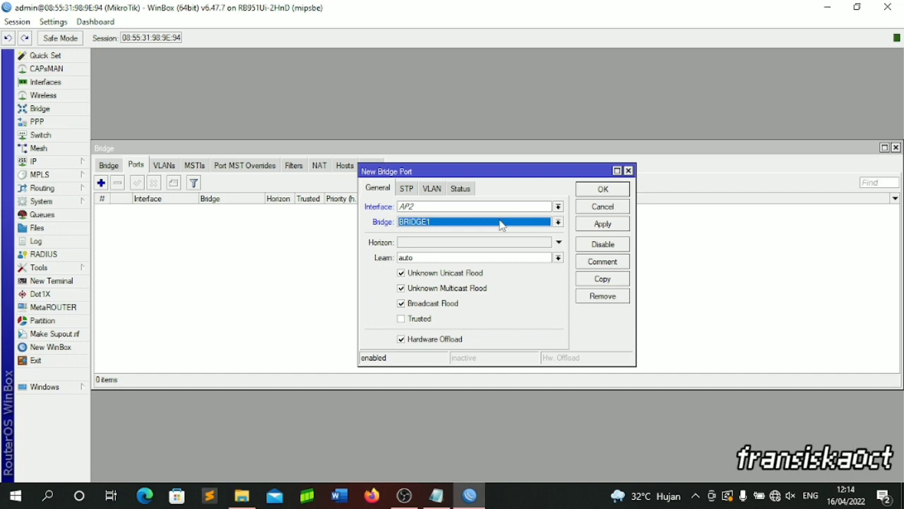
left_click(402, 322)
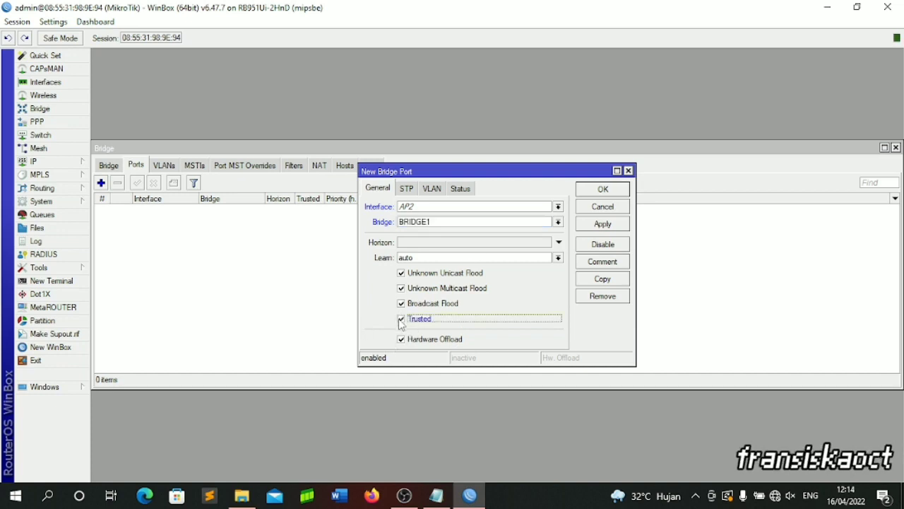
left_click(602, 225)
left_click(601, 191)
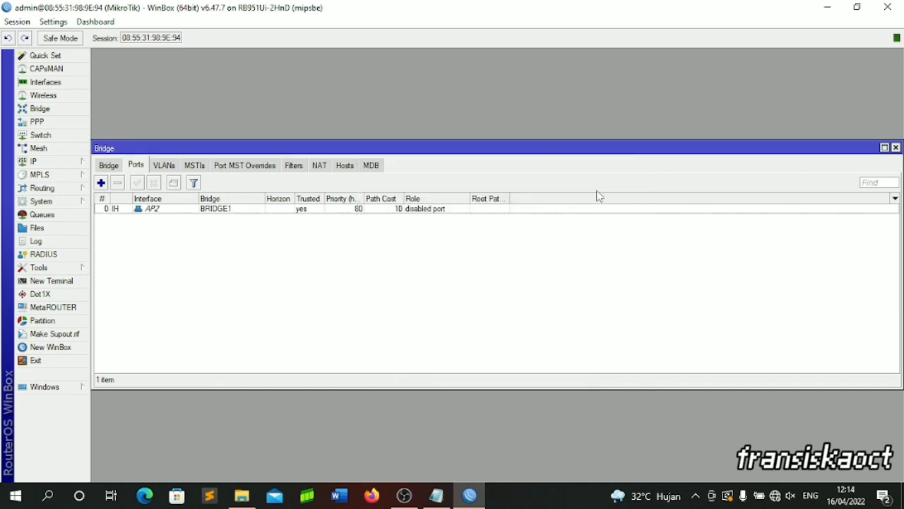
- Add AP3 as a trusted bridge port on BRIDGE1 and close the bridge settings
left_click(102, 184)
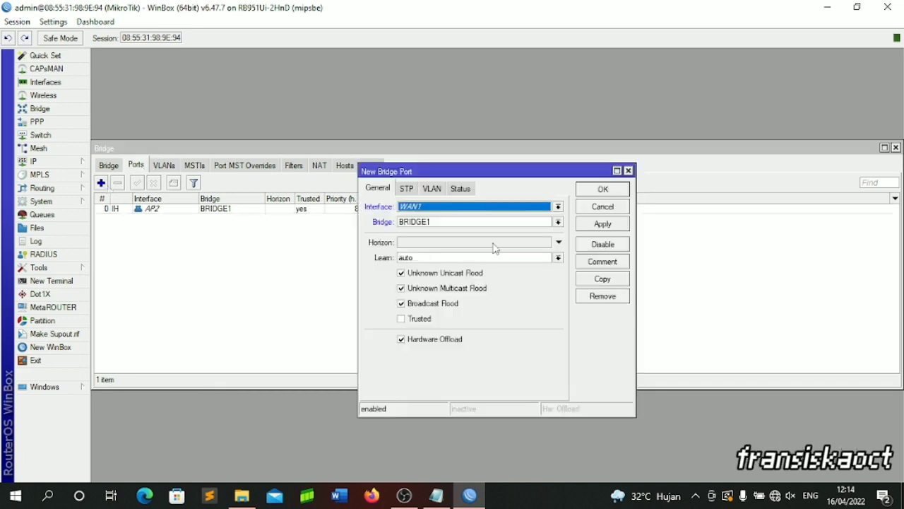
left_click(558, 206)
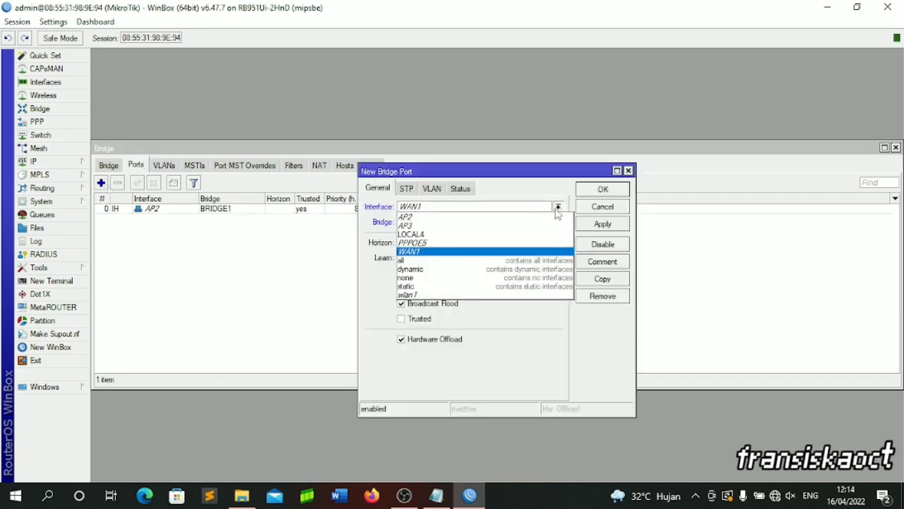
left_click(444, 226)
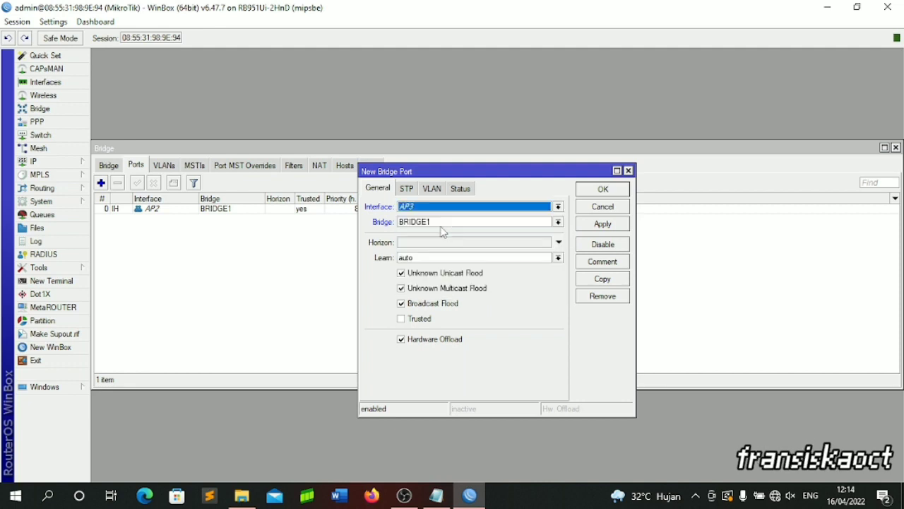
left_click(428, 319)
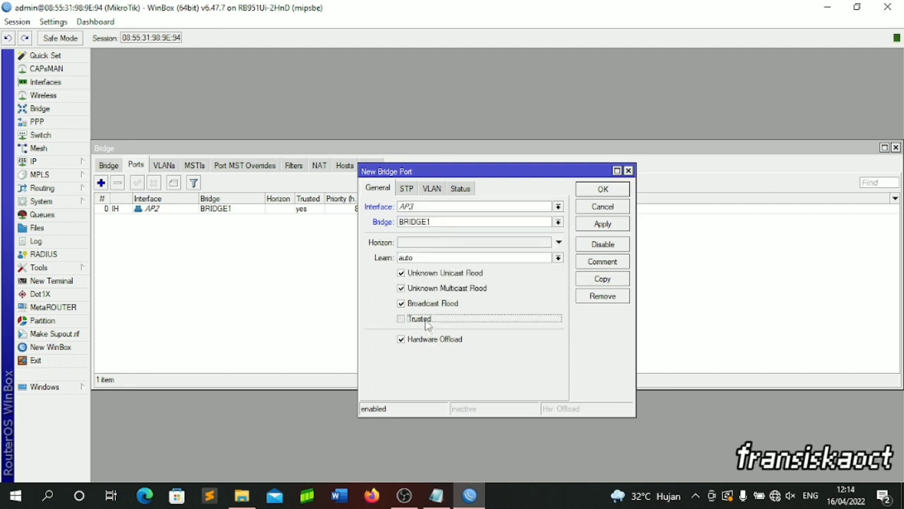
left_click(594, 192)
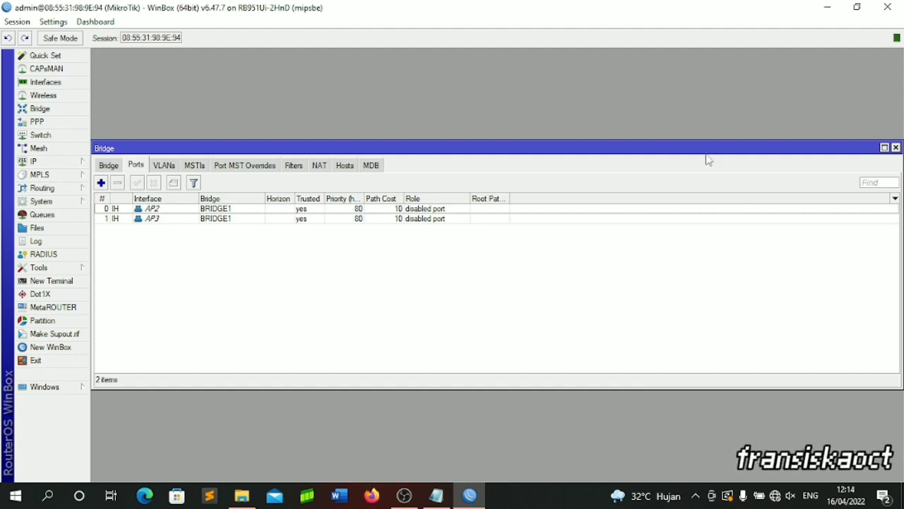
left_click(896, 147)
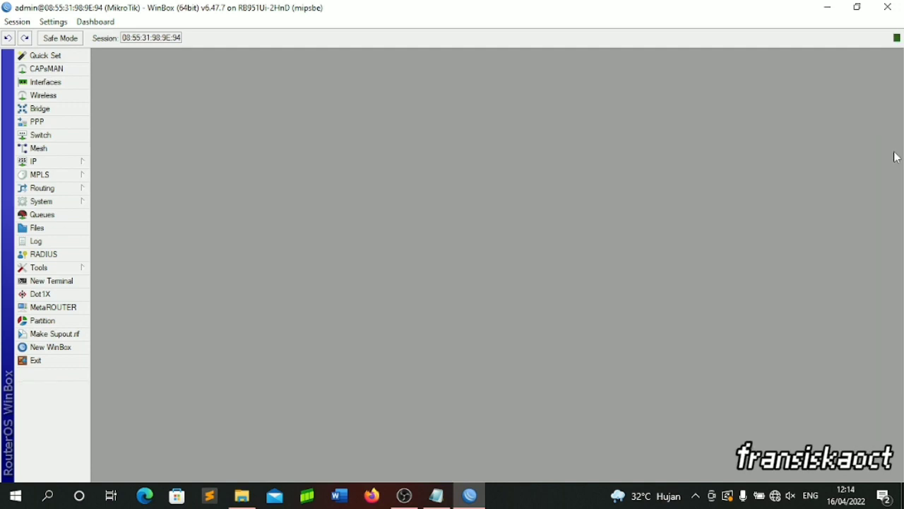
- Add the IP address 192.168.10.1/24 to the interface BRIDGE1
left_click(45, 167)
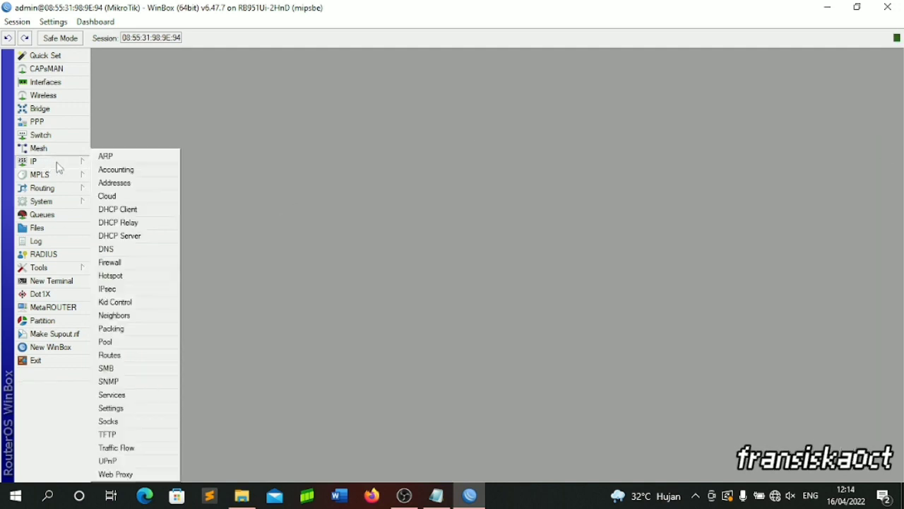
left_click(112, 184)
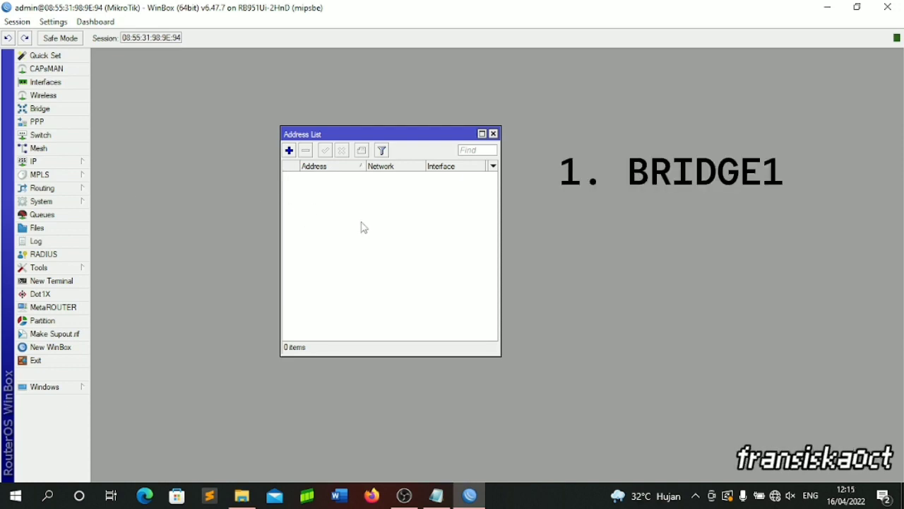
left_click(289, 150)
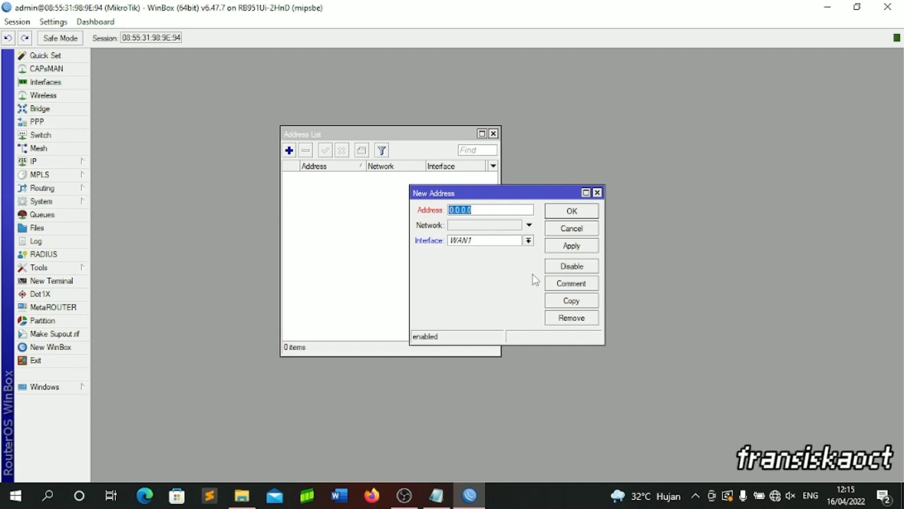
type("192.168.1")
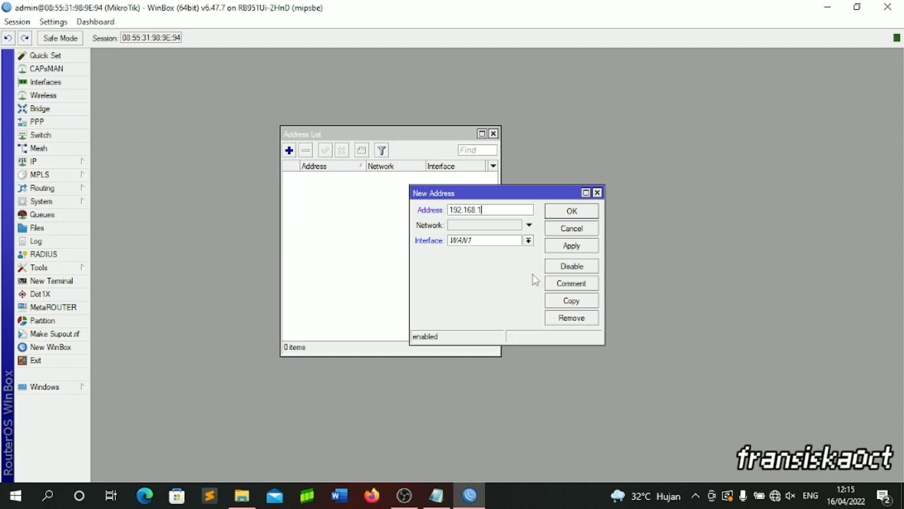
type("0.1/24")
left_click(528, 240)
left_click(483, 269)
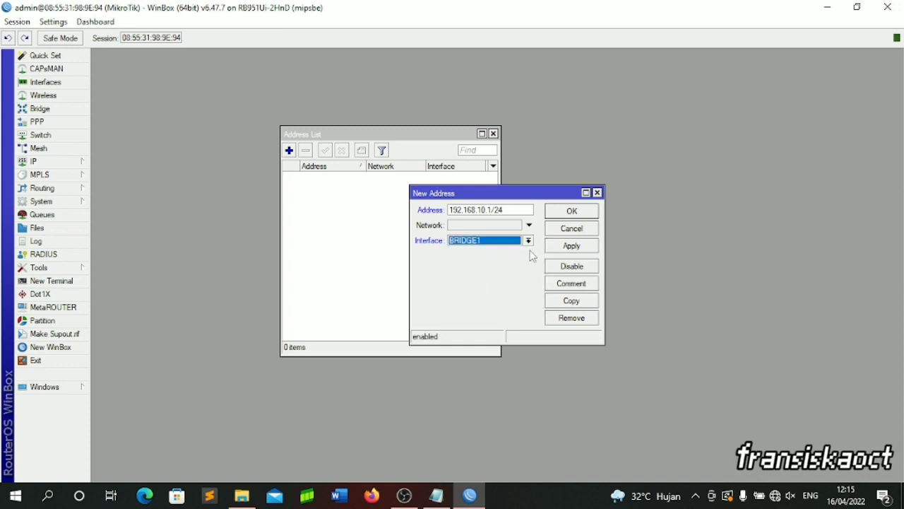
left_click(563, 245)
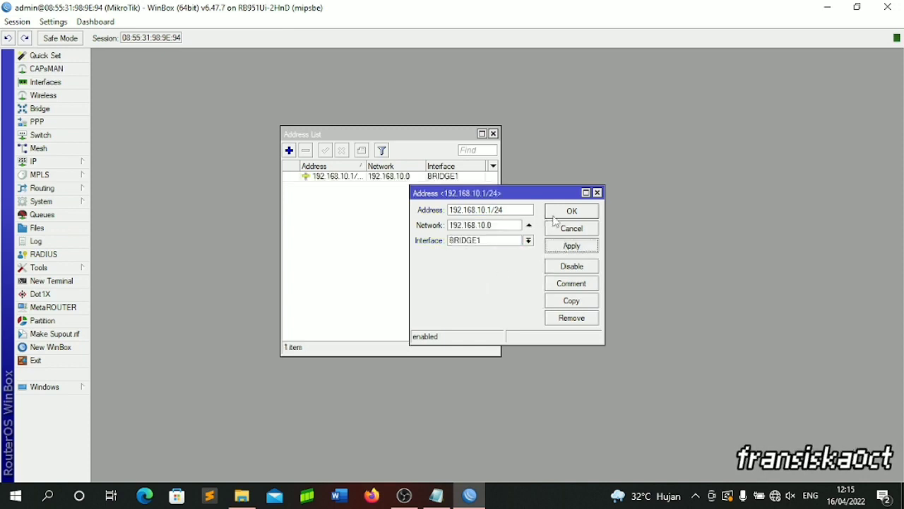
left_click(563, 212)
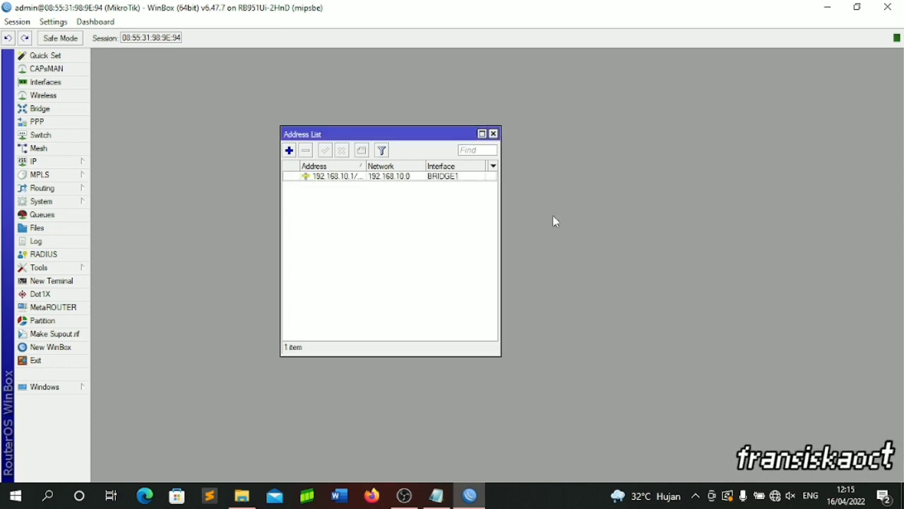
- Add the IP address 192.168.20.1/24 to the interface LOCAL4
left_click(288, 150)
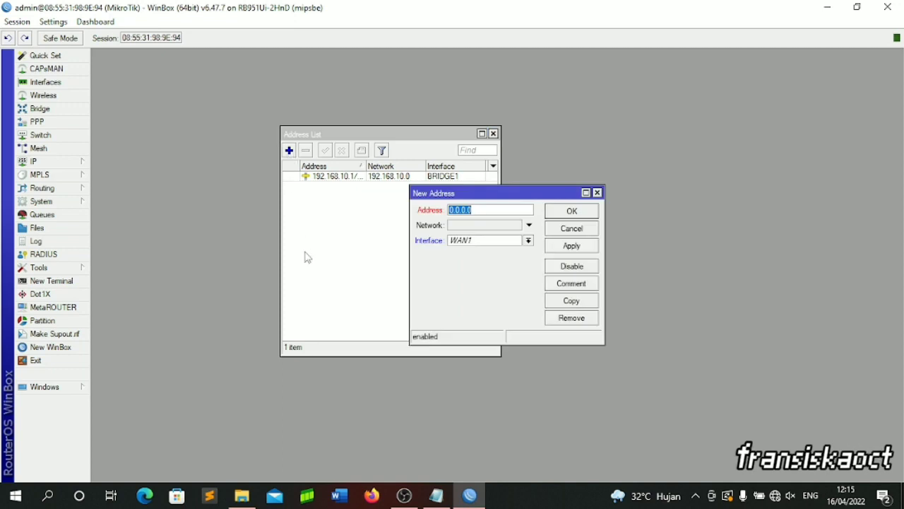
type("192.")
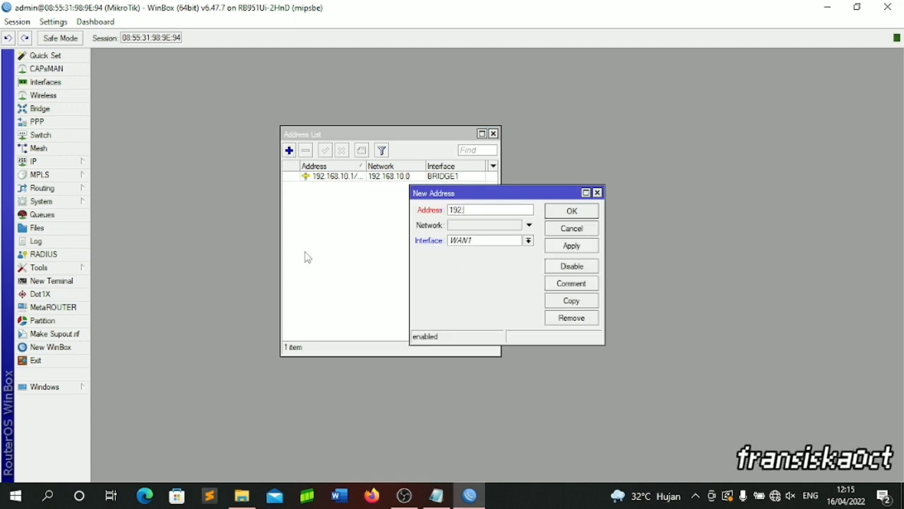
type("168.20.1/24")
left_click(529, 241)
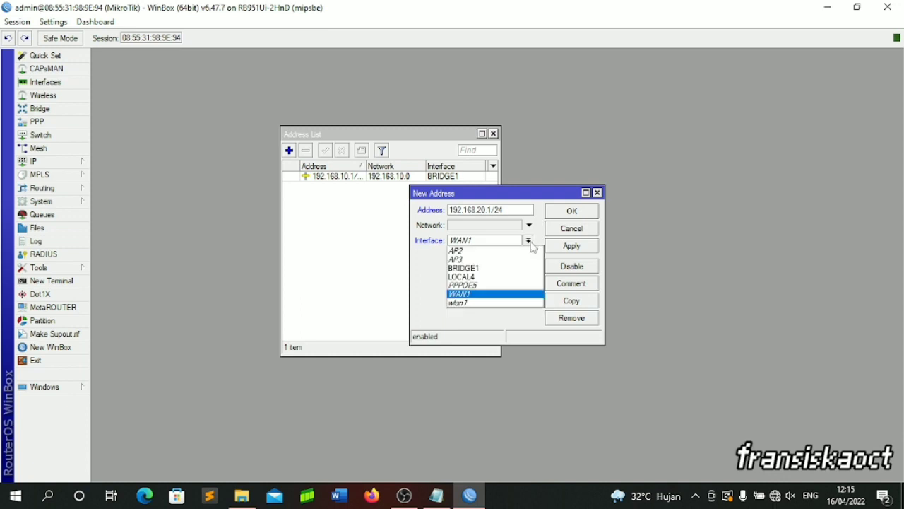
left_click(474, 281)
left_click(572, 245)
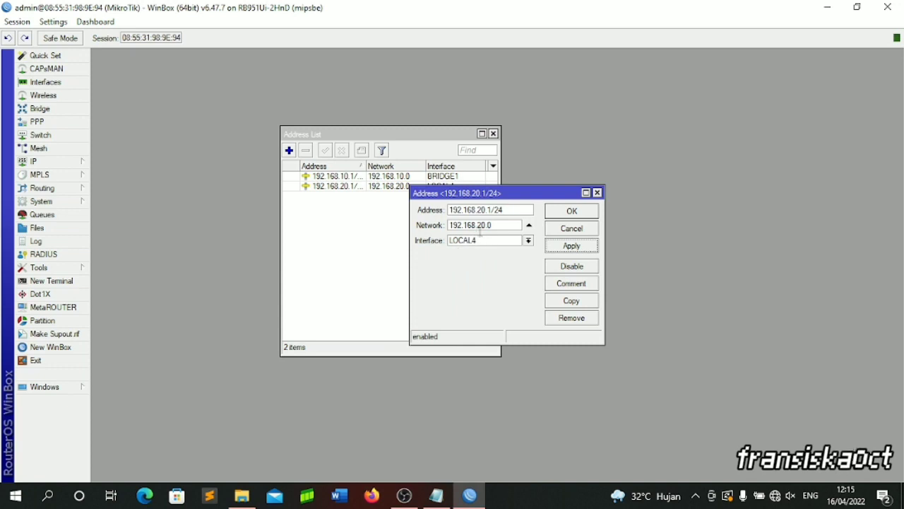
left_click(580, 212)
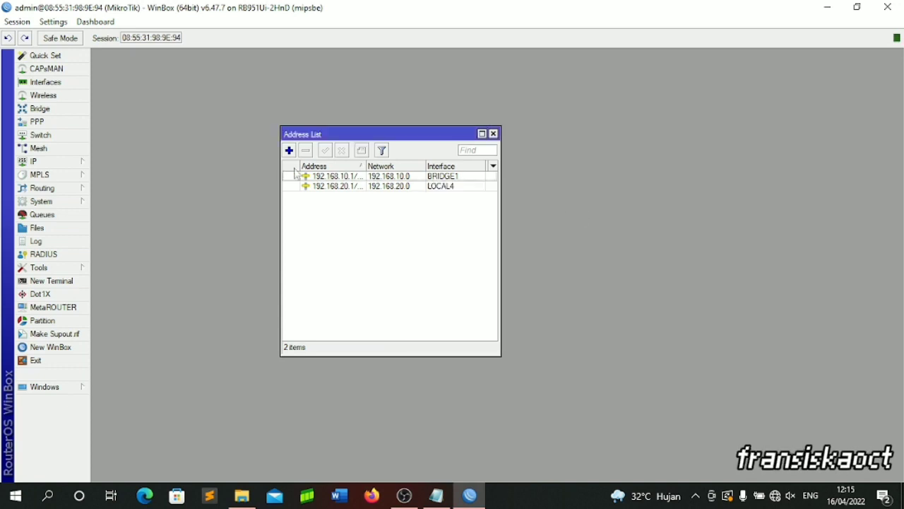
- Add the IP address 192.168.30.1/24 to the interface PPPOE5 and close the address list
left_click(289, 152)
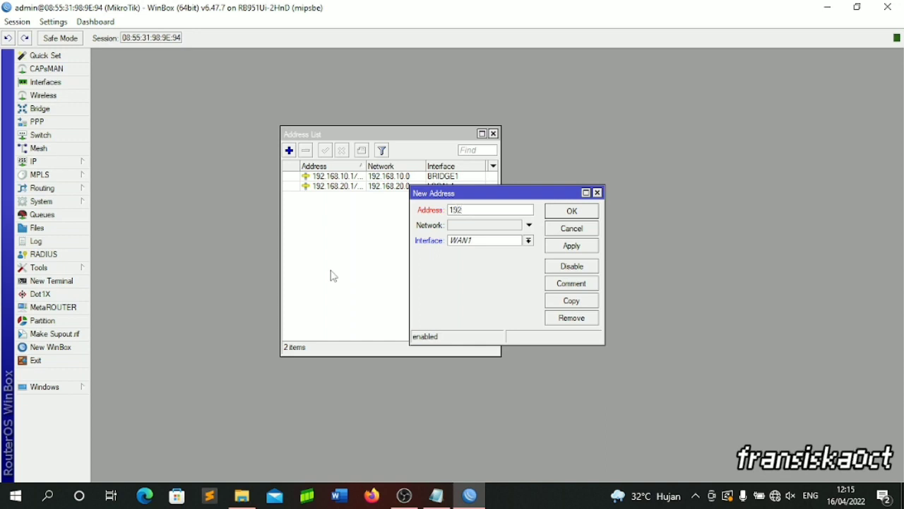
type("192.168.30.1/24")
left_click(528, 241)
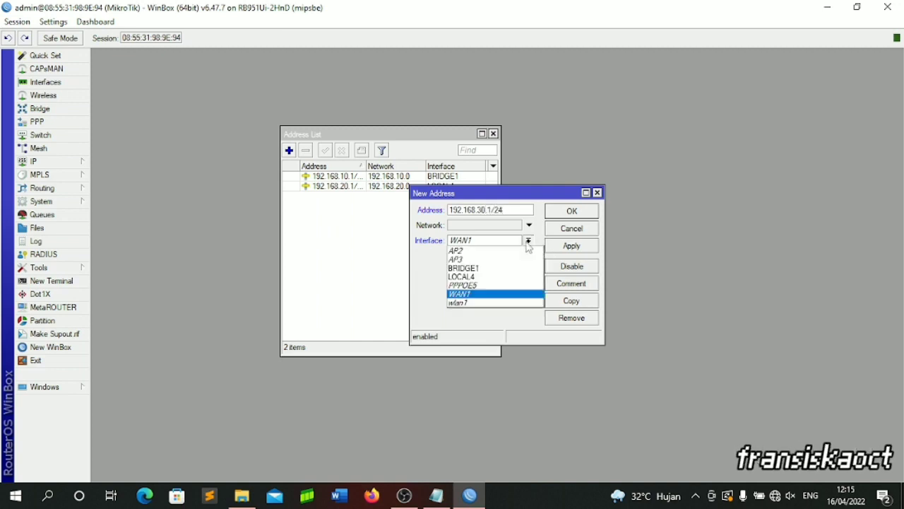
left_click(482, 285)
left_click(563, 246)
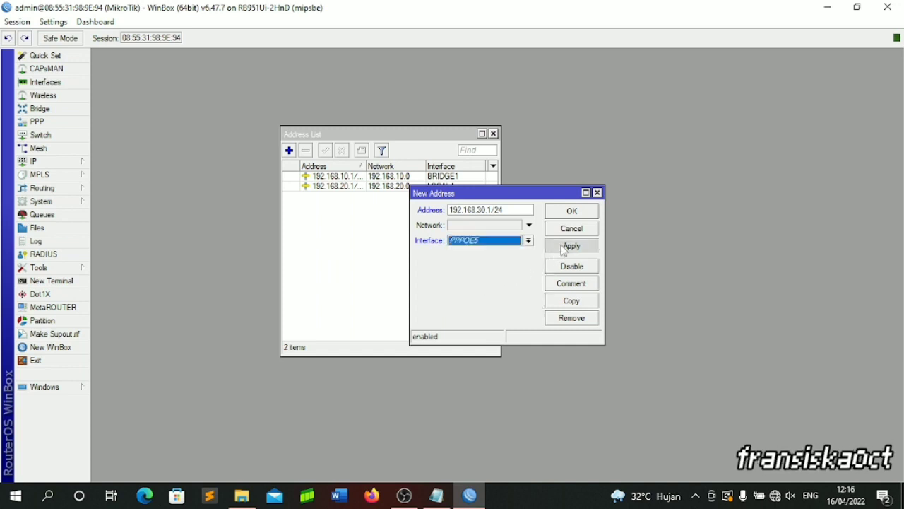
left_click(569, 211)
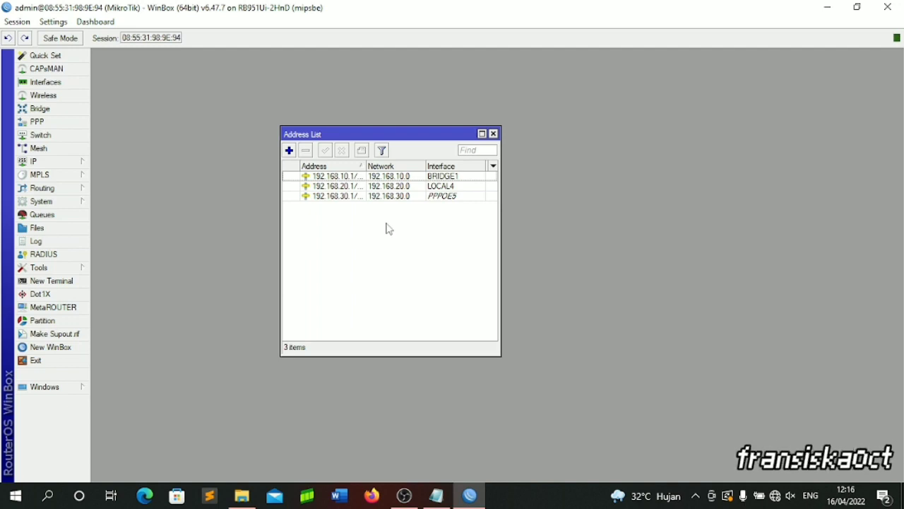
left_click(494, 134)
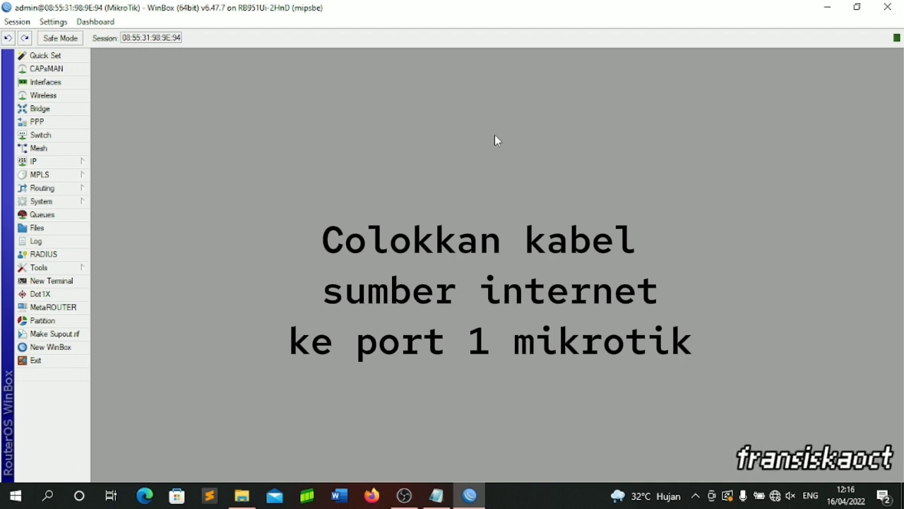
- Check the WAN1 port's status and traffic in the interface list, and close the list
left_click(53, 85)
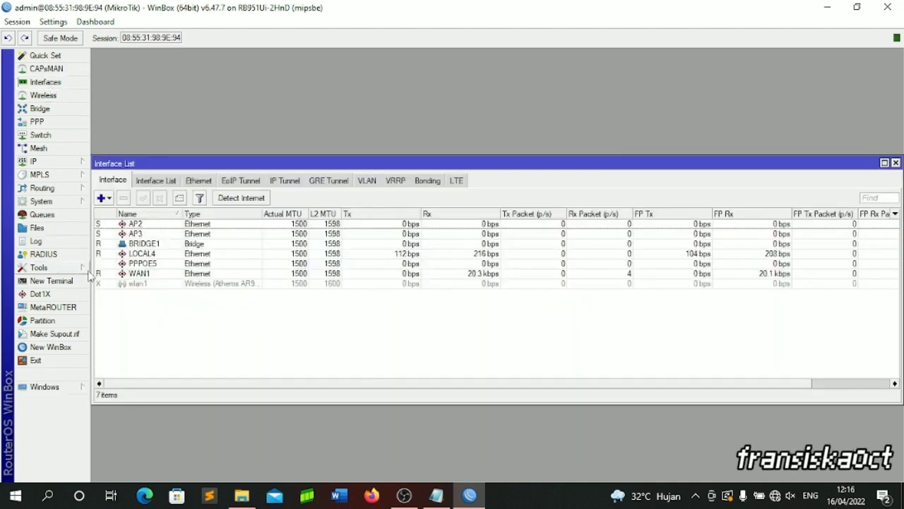
left_click(137, 273)
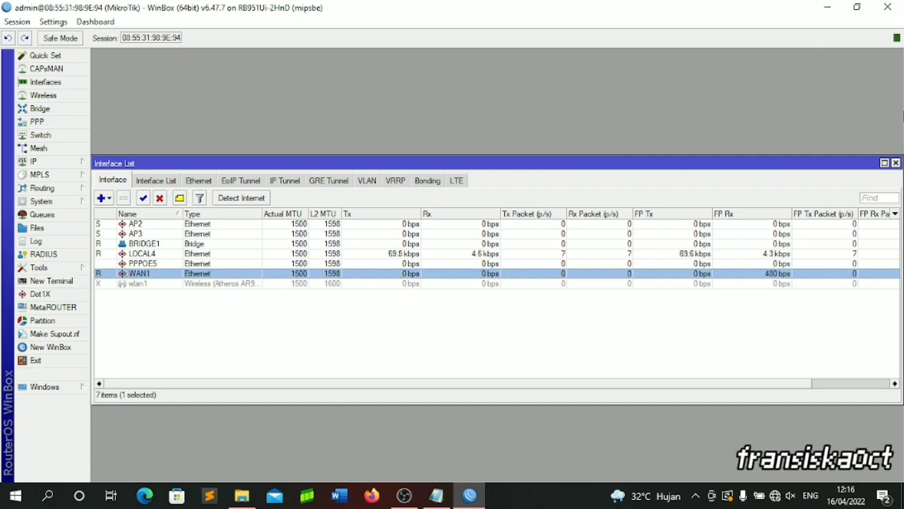
left_click(896, 163)
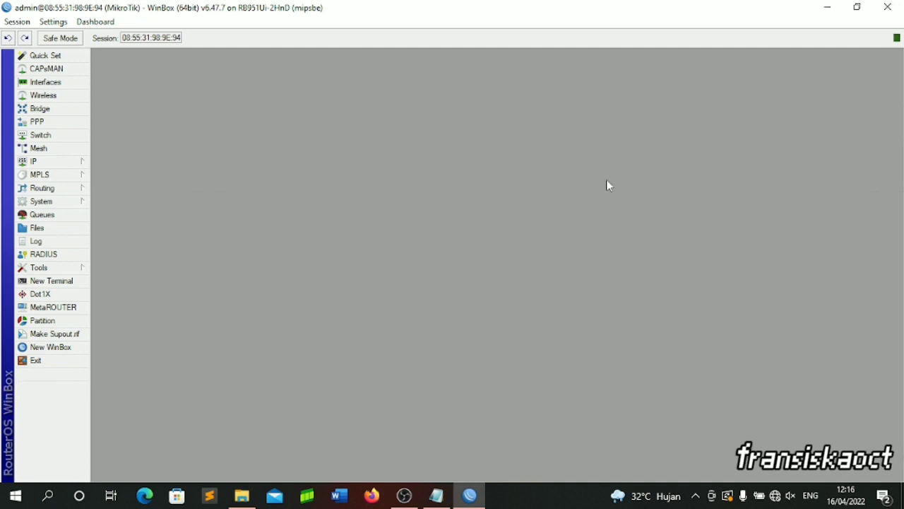
- Add a DHCP client on interface WAN1 with peer DNS, peer NTP and the default route enabled
left_click(58, 162)
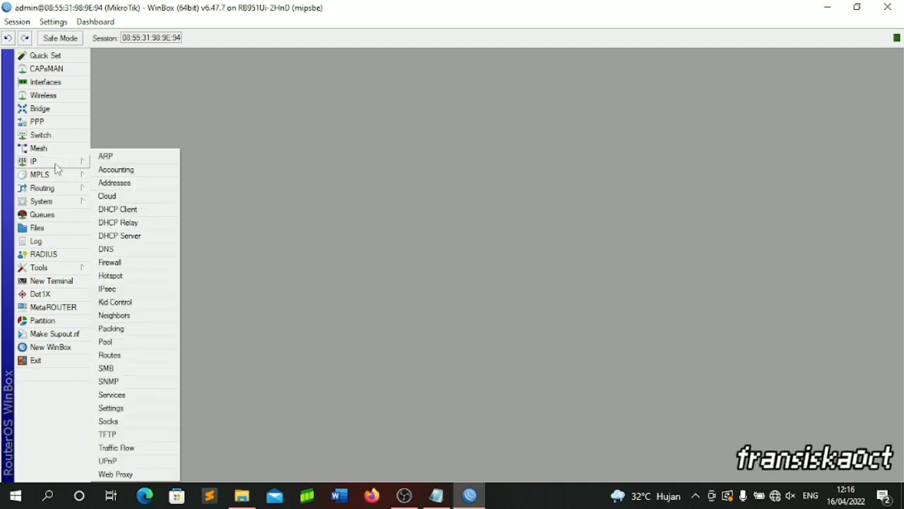
left_click(129, 212)
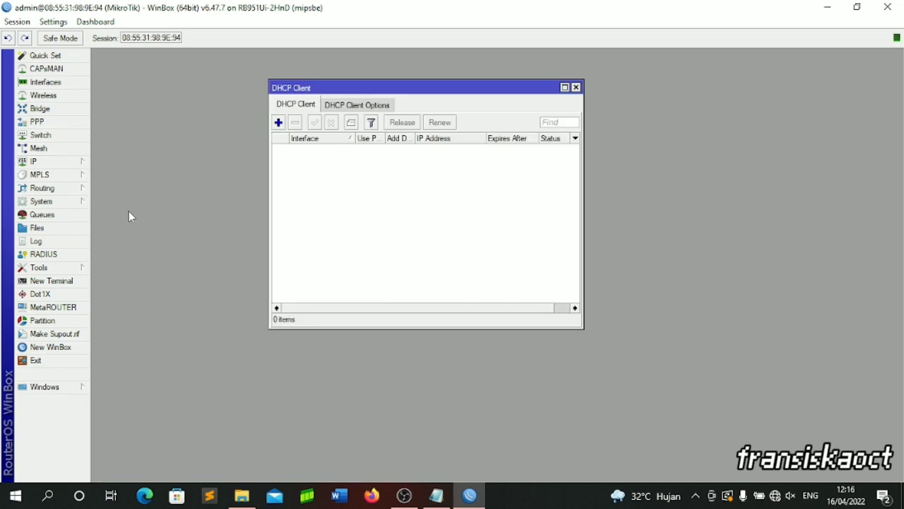
left_click(280, 124)
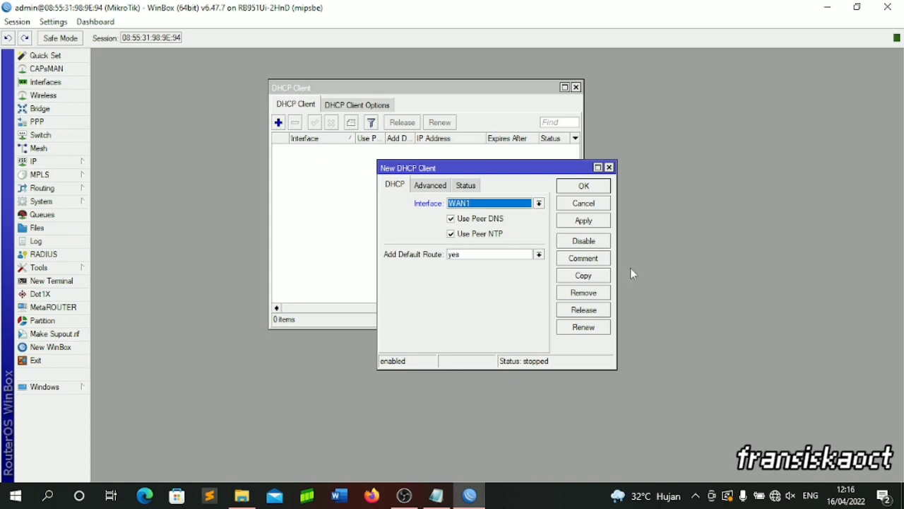
left_click(541, 210)
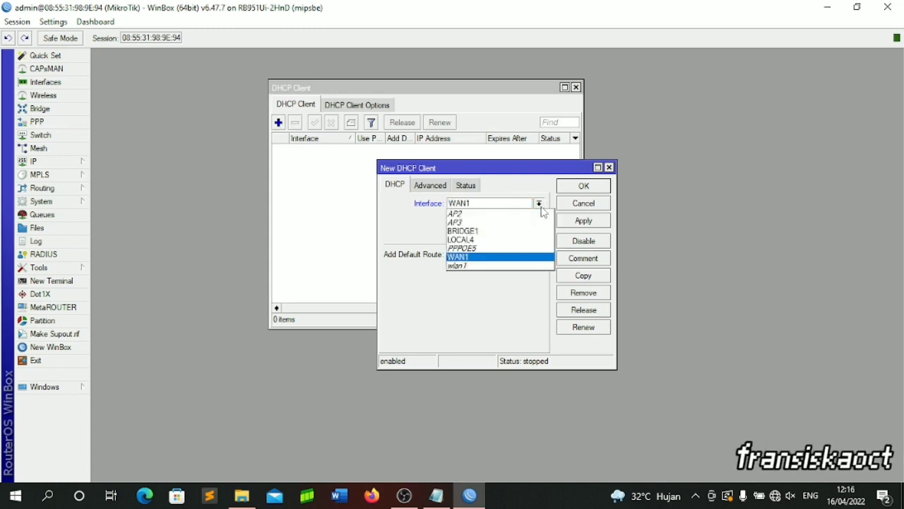
left_click(478, 257)
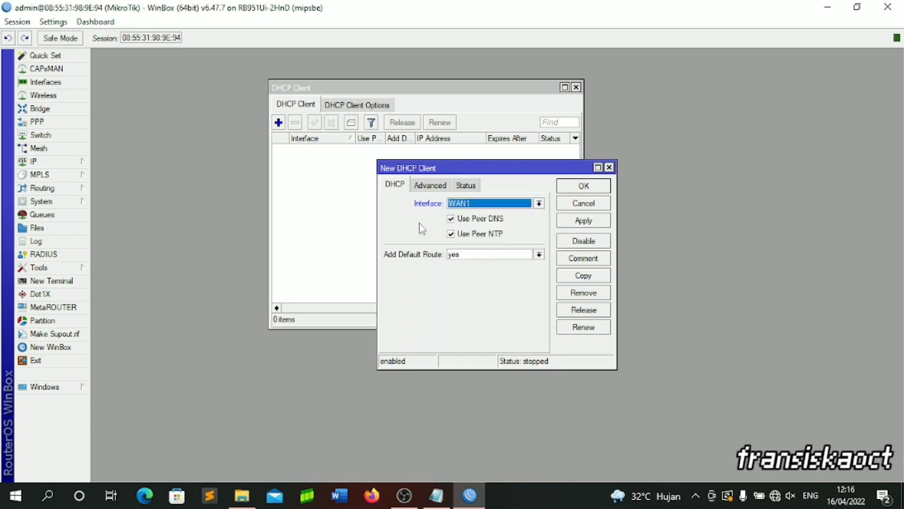
left_click(569, 187)
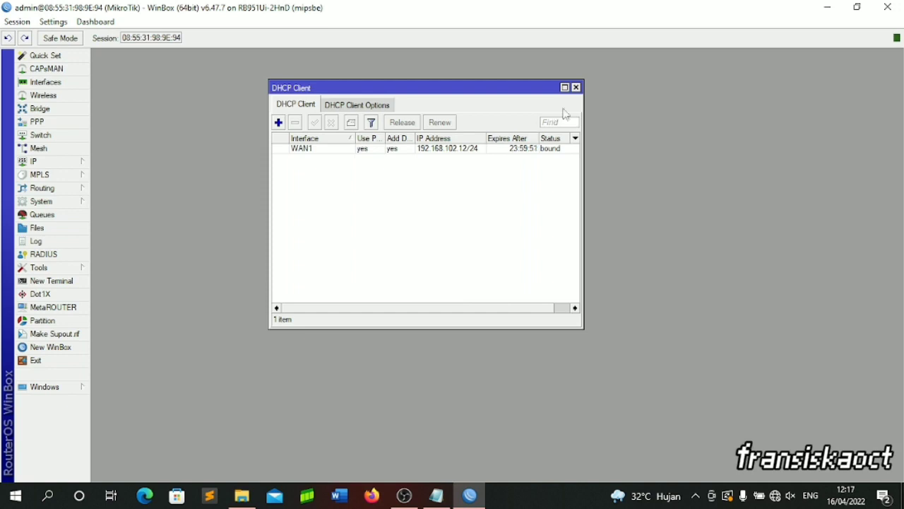
- Test the router's internet connection by pinging 8.8.8.8 in a new router terminal, and close the terminal
left_click(51, 280)
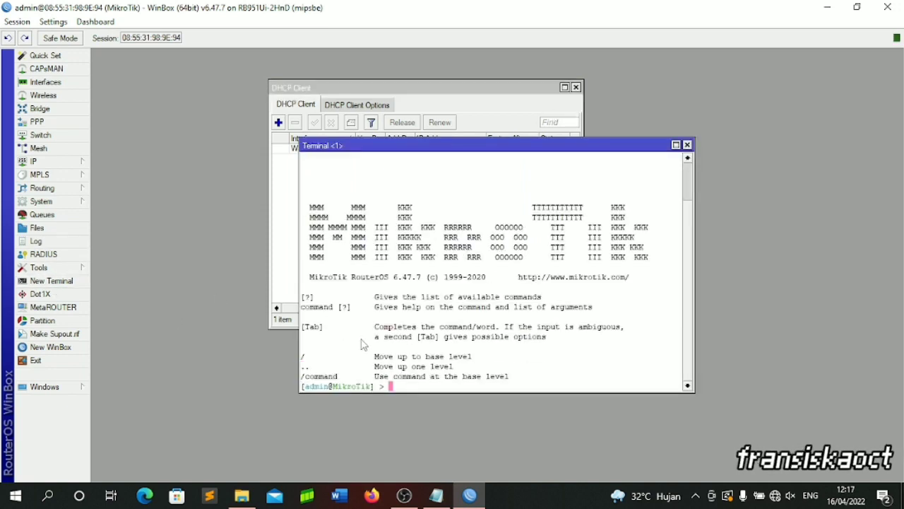
type("ping")
type("p")
type("in")
type("g 8")
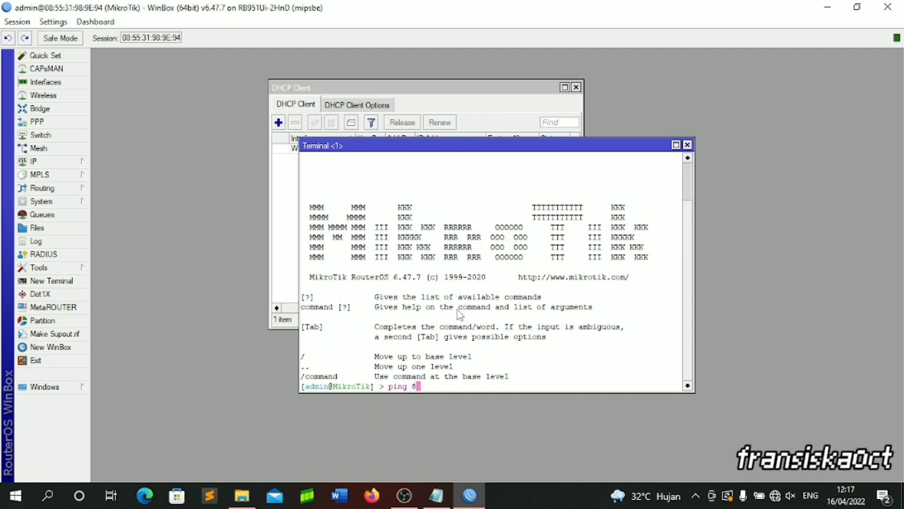
type(".8.8.8")
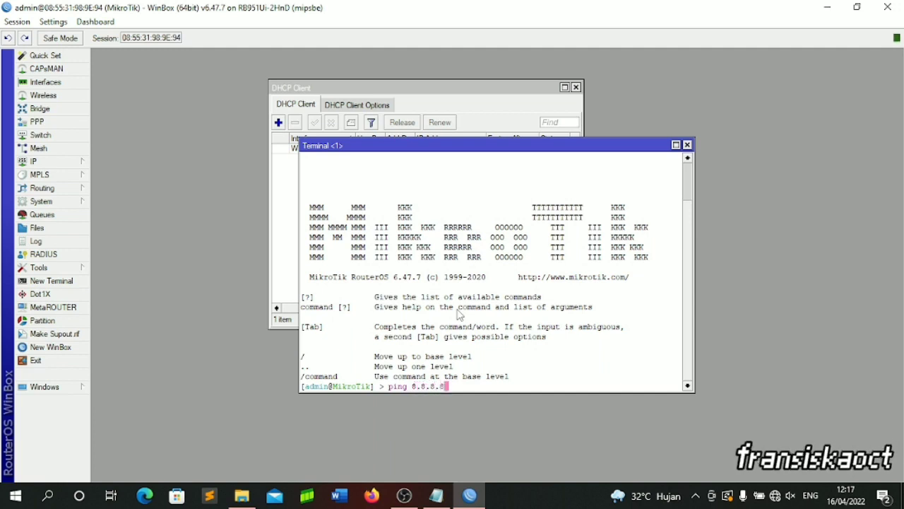
key("Return")
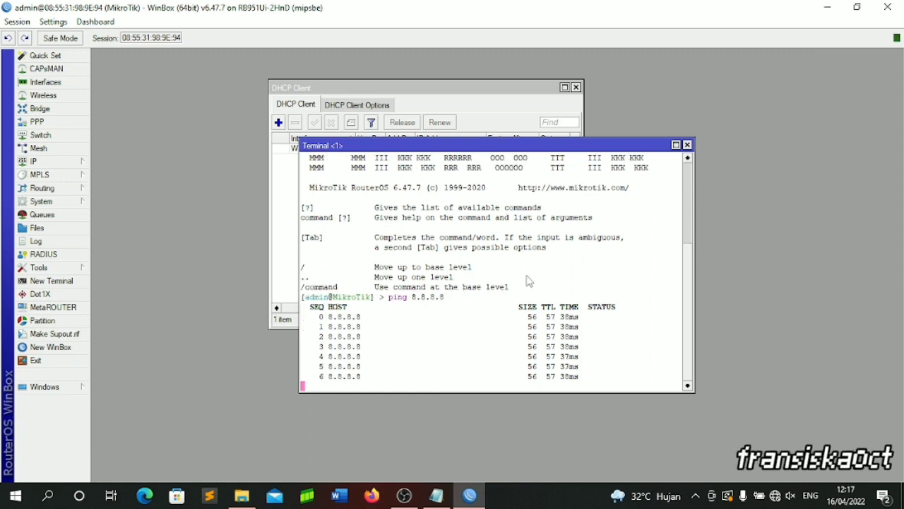
left_click(686, 145)
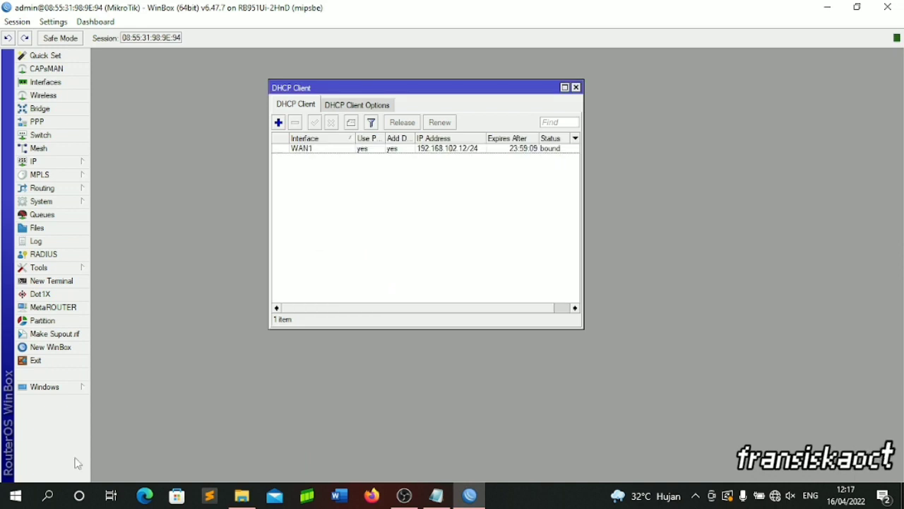
- Switch to the Windows Command Prompt and ping 8.8.8.8 to test the computer's internet connection
left_click(46, 497)
type("cmd")
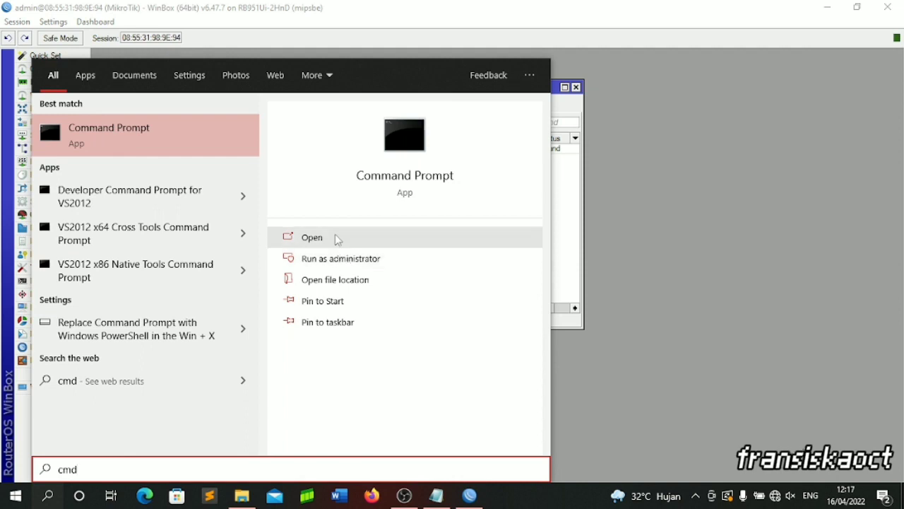
left_click(335, 237)
type("pin")
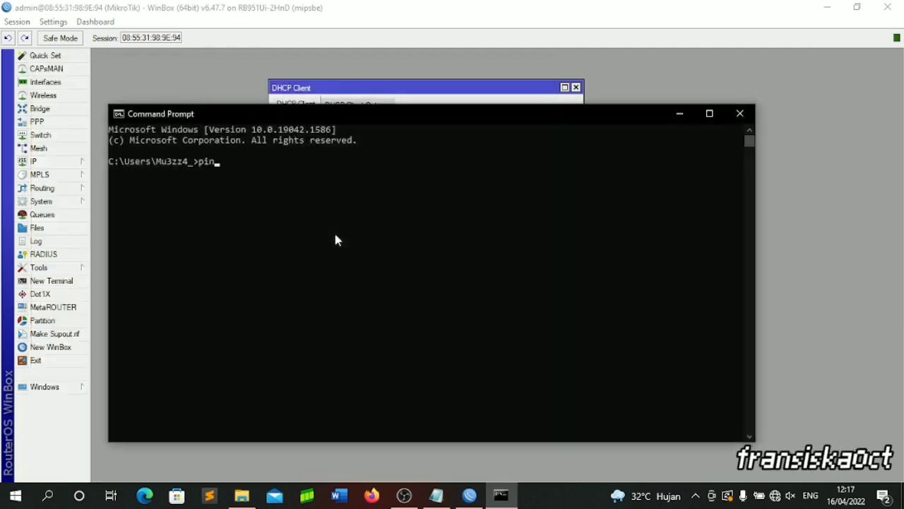
type("g 8.8.8.8")
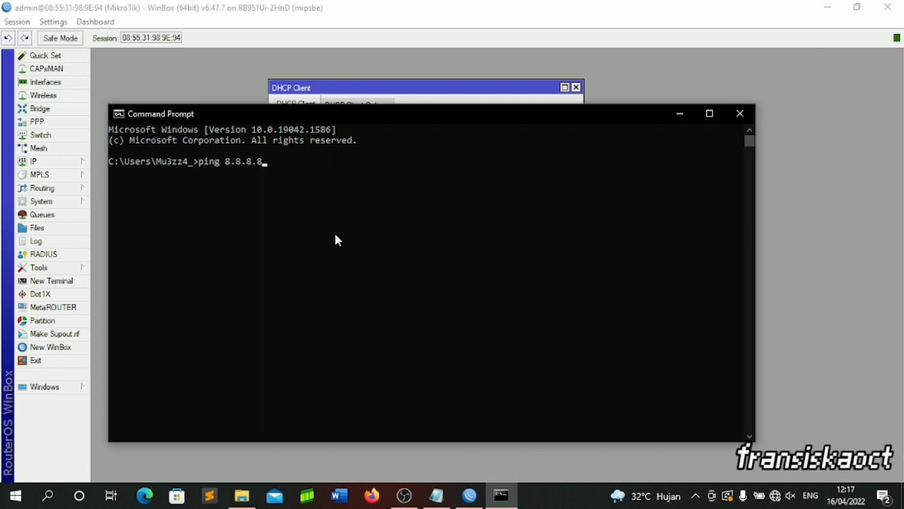
key("Return")
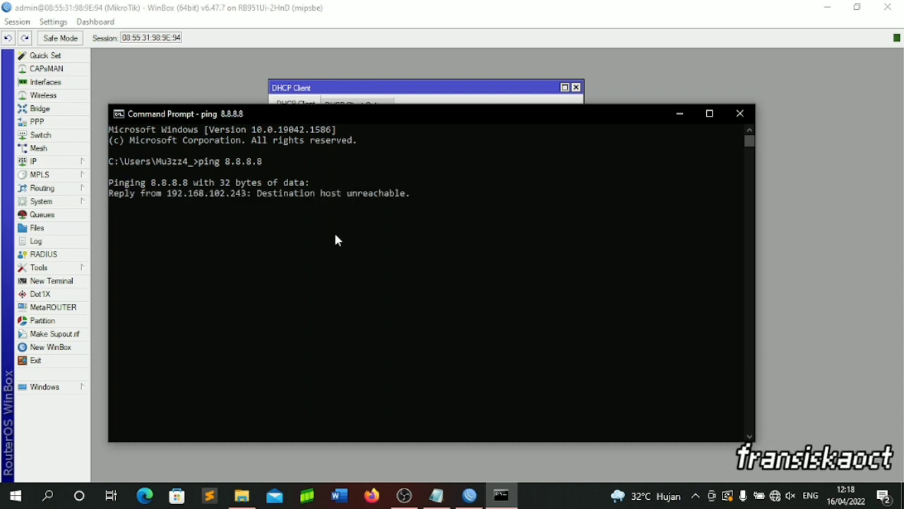
- Examine the message in the first ping reply, and close the Command Prompt and the DHCP client list
left_click(425, 202)
left_click_drag(425, 196, 246, 195)
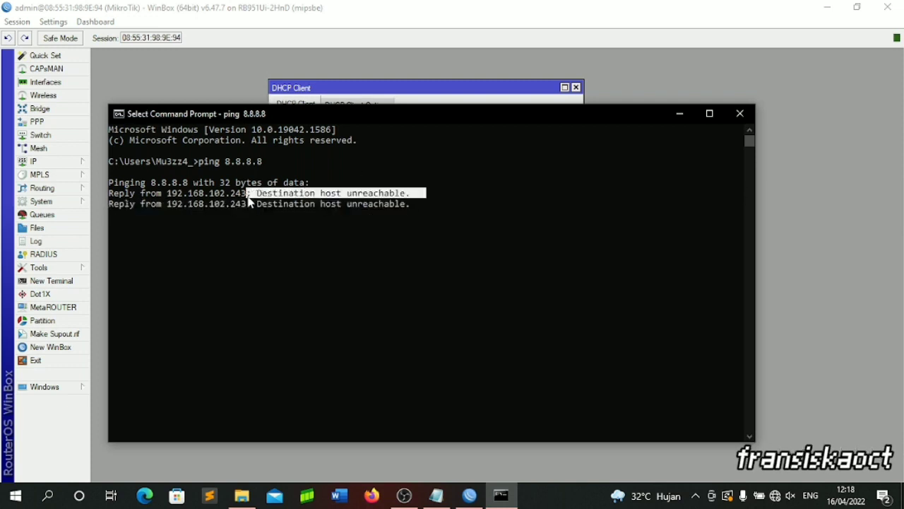
left_click(248, 198)
left_click(560, 254)
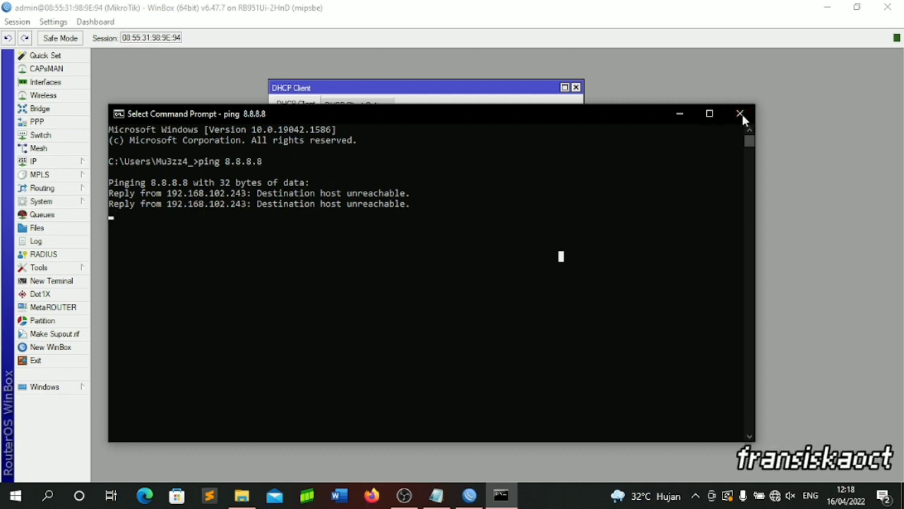
left_click(674, 113)
left_click(576, 88)
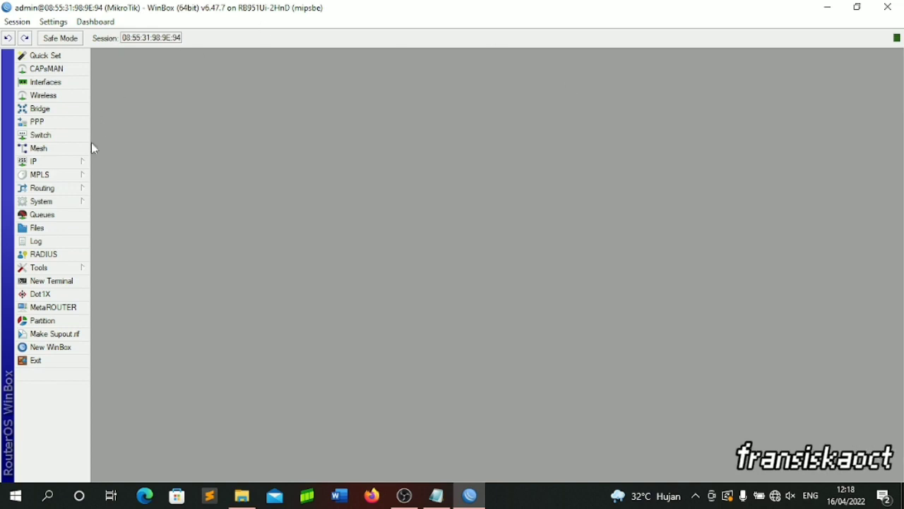
- Set the router's DNS servers to 8.8.8.8 and 8.8.4.4 and save the DNS settings
left_click(65, 164)
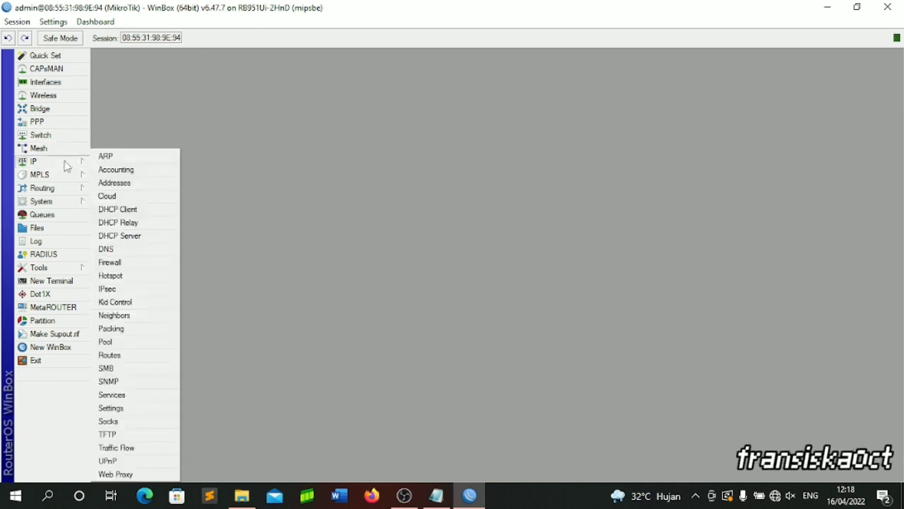
left_click(121, 251)
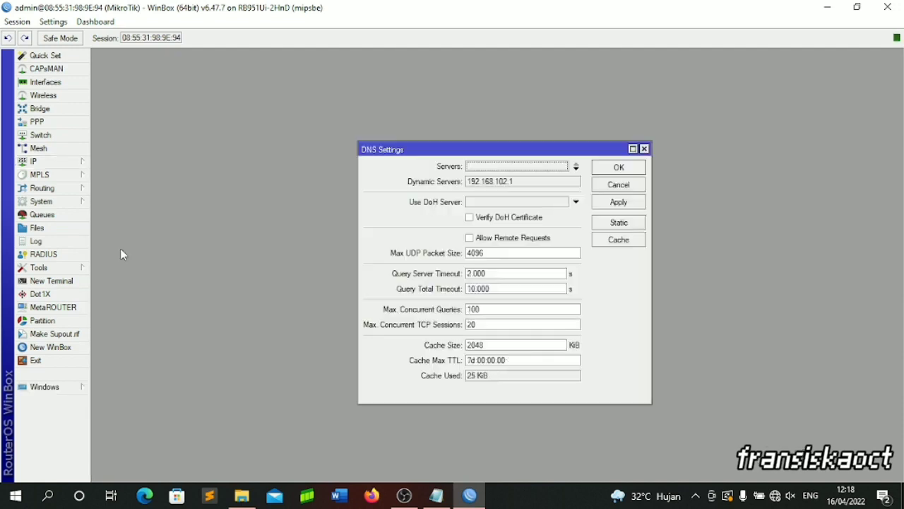
left_click(576, 171)
left_click(575, 171)
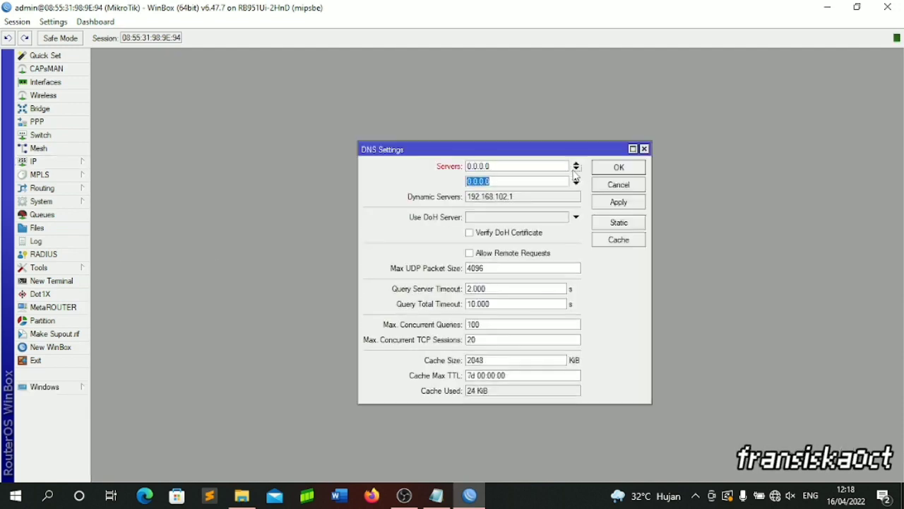
double_click(490, 167)
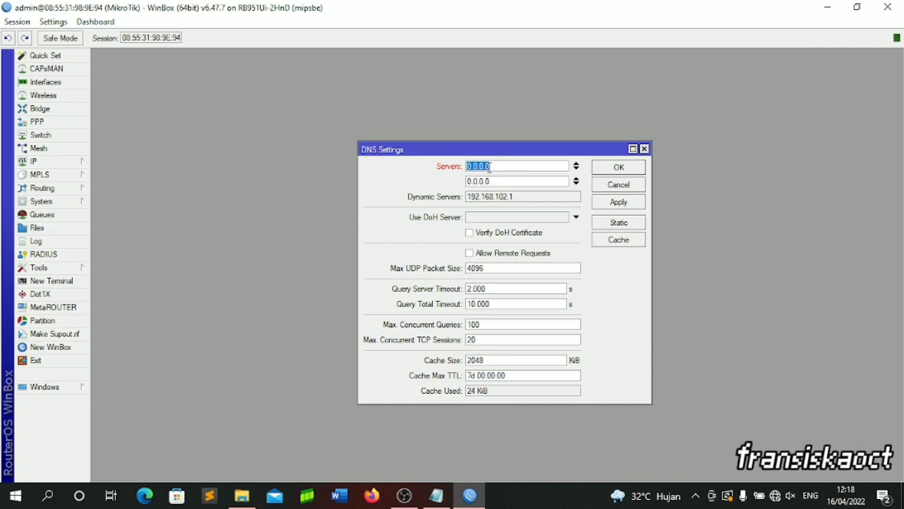
type("8.8.8.8")
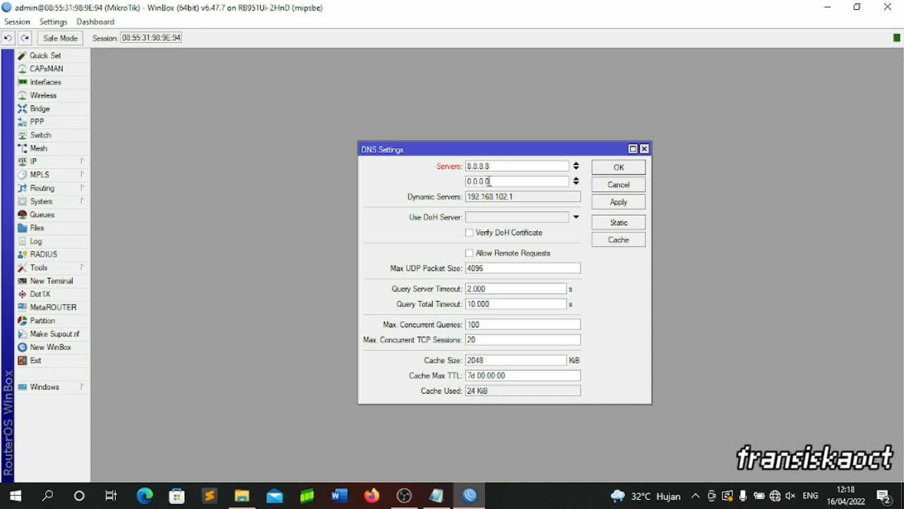
type("8.8.8")
key("BackSpace")
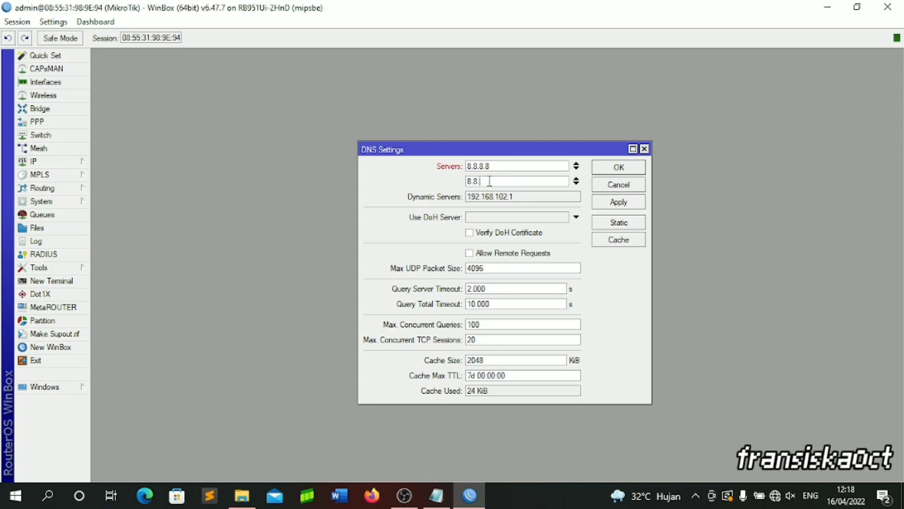
type("4.4")
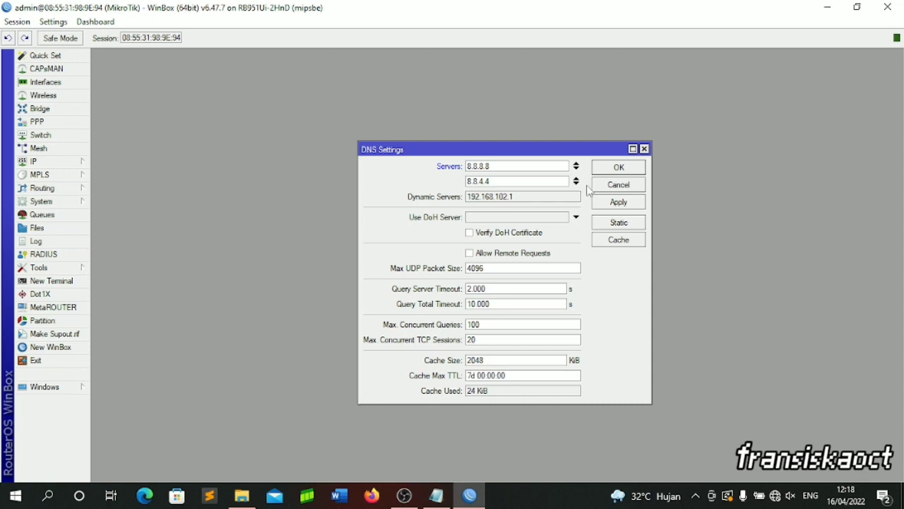
left_click(609, 169)
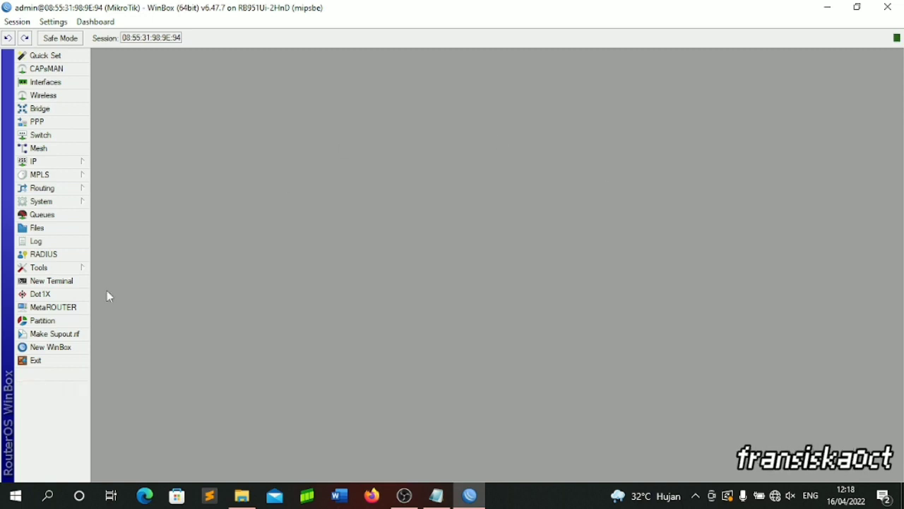
- Start a new firewall NAT rule with the srcnat chain and WAN1 as the out interface
left_click(71, 162)
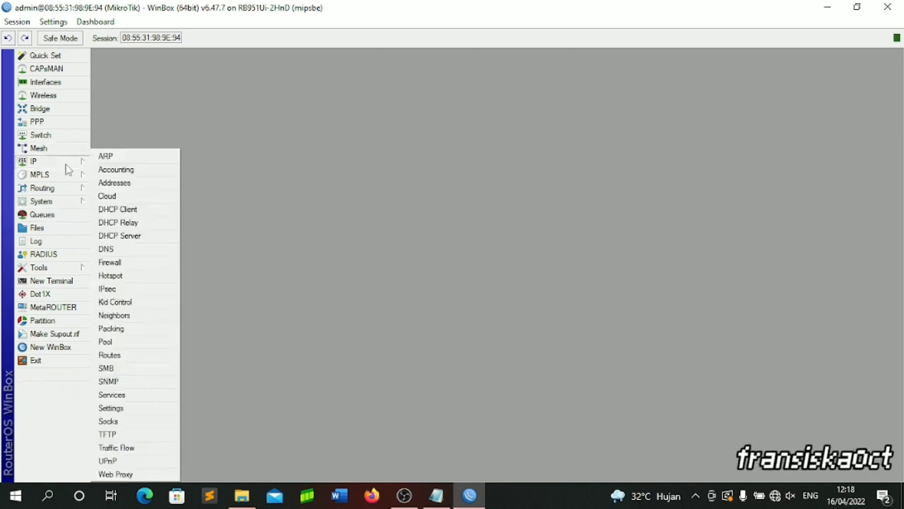
left_click(127, 263)
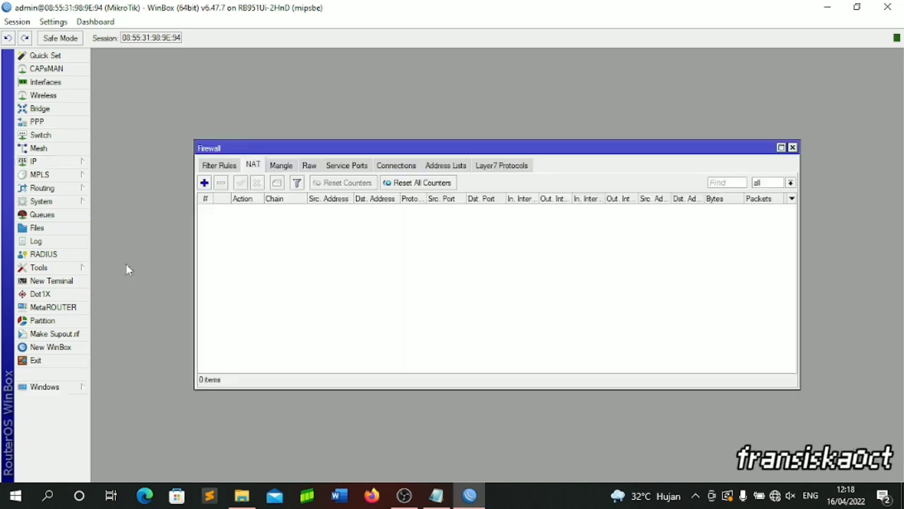
left_click(220, 164)
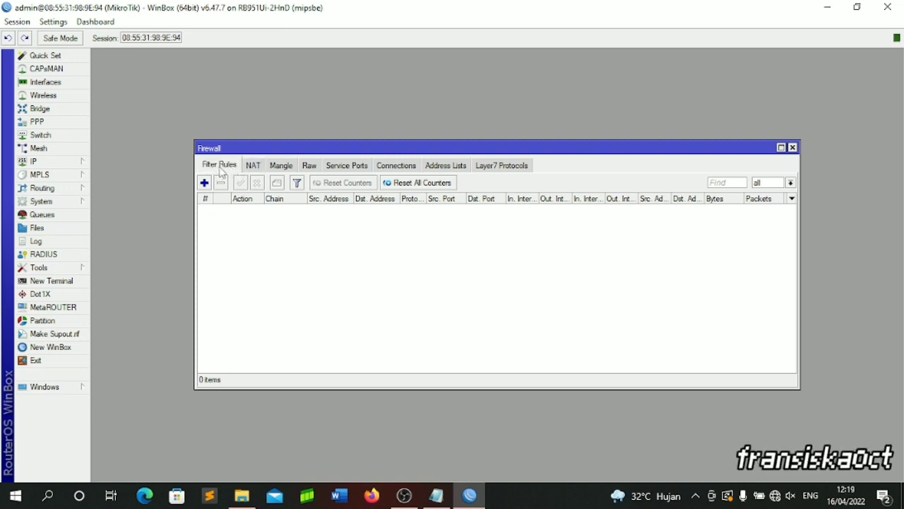
left_click(252, 168)
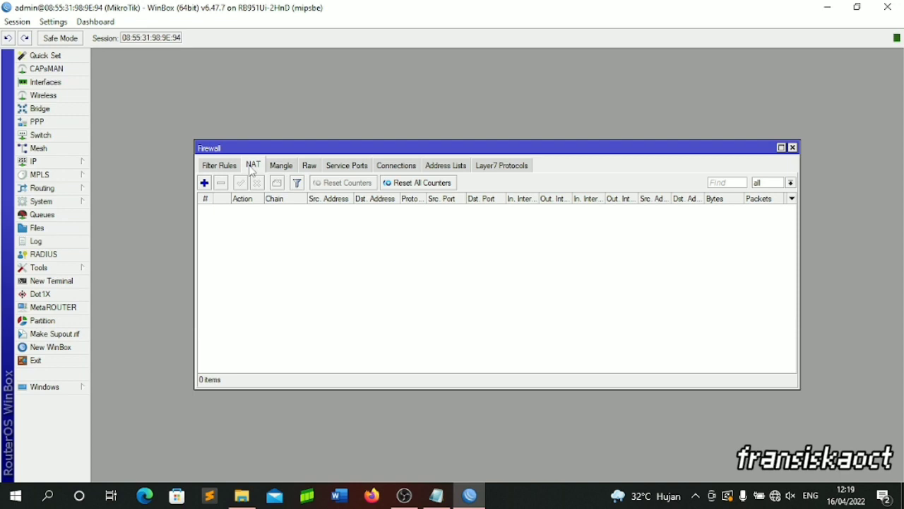
left_click(204, 183)
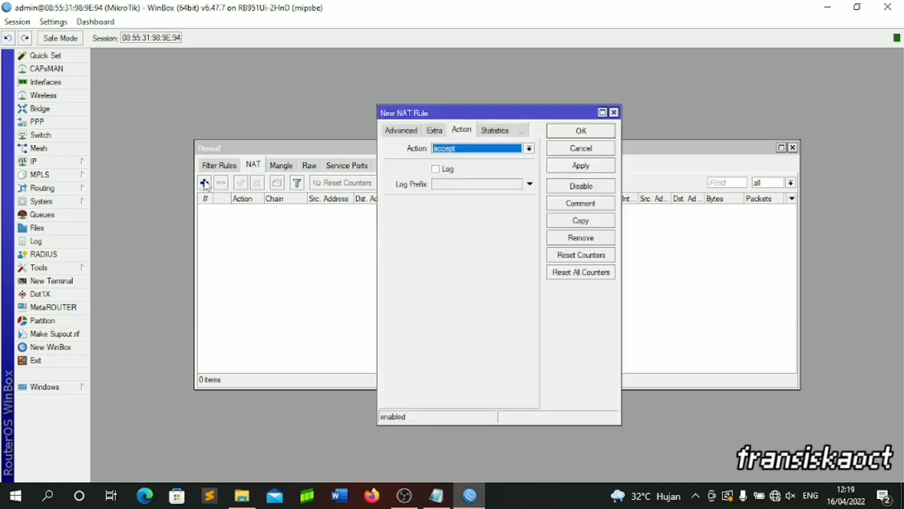
left_click(406, 134)
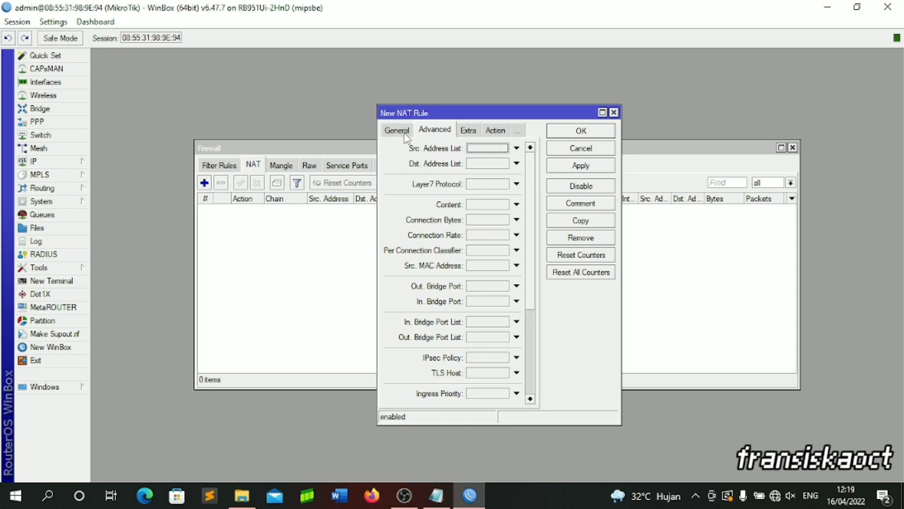
left_click(397, 131)
left_click(481, 149)
left_click_drag(476, 149, 445, 149)
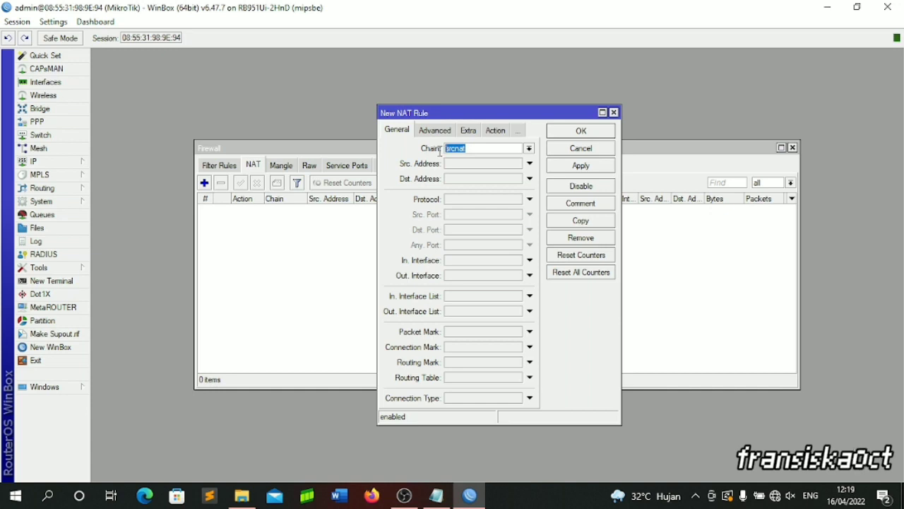
left_click(469, 148)
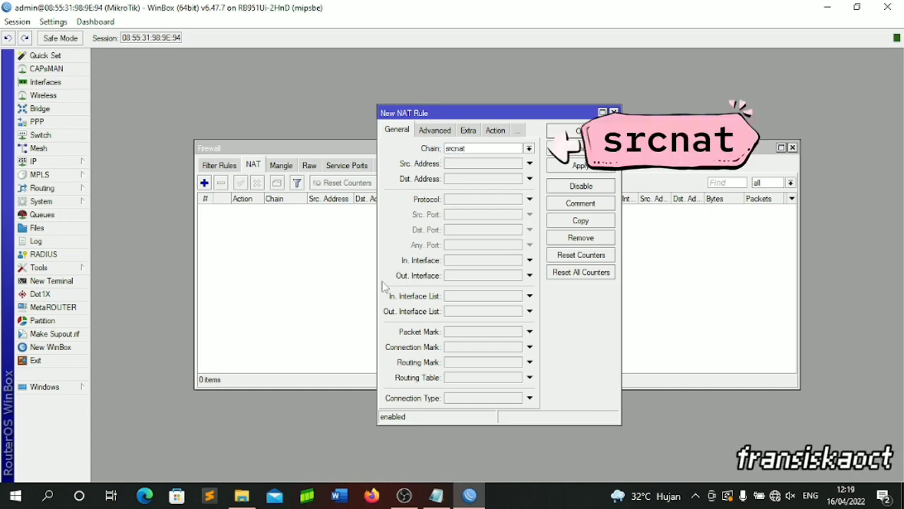
left_click(486, 279)
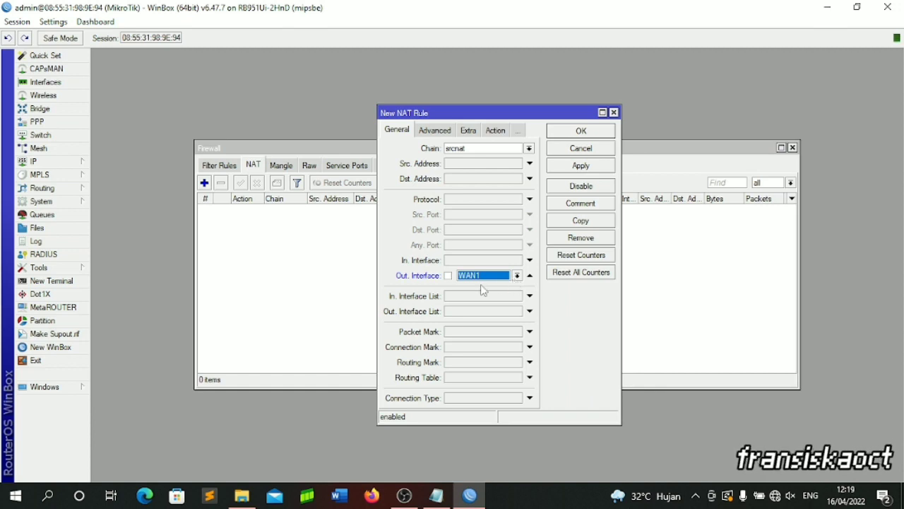
- Set the NAT rule's action to masquerade, save the rule and close the firewall settings
left_click(496, 130)
left_click(529, 149)
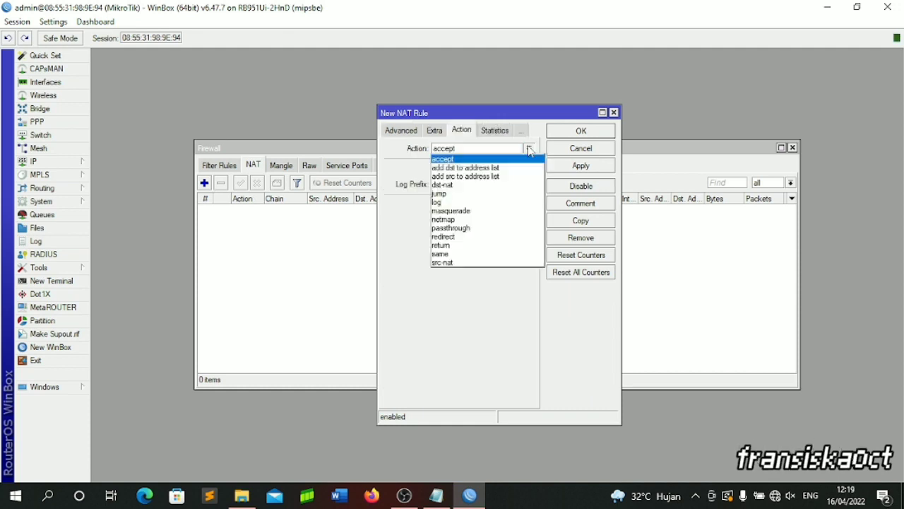
left_click(444, 212)
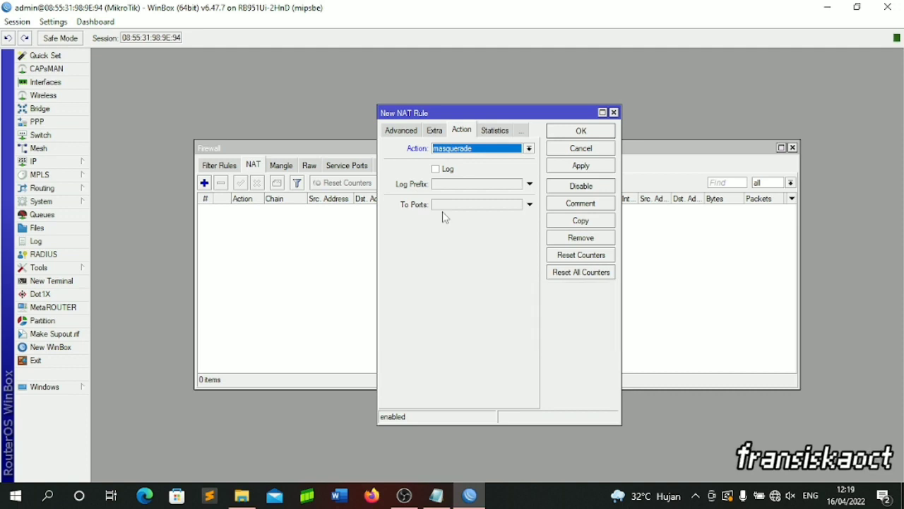
left_click(581, 170)
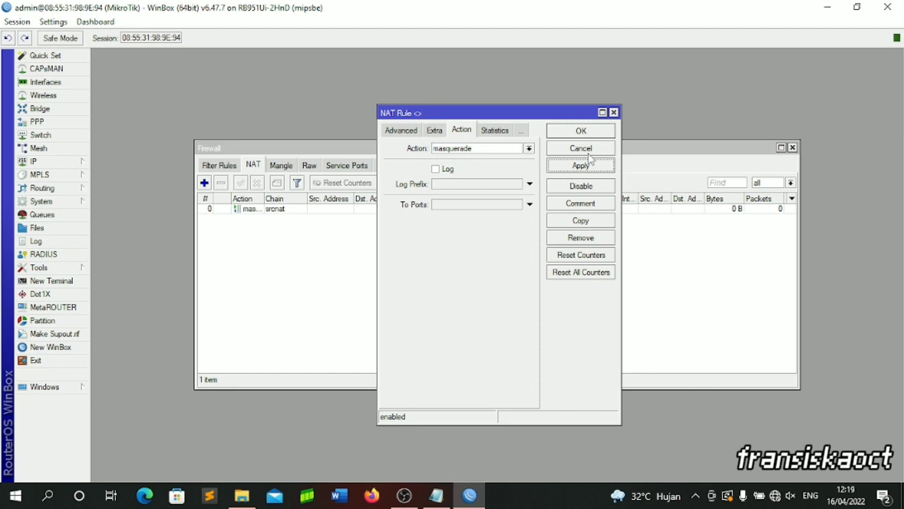
left_click(581, 132)
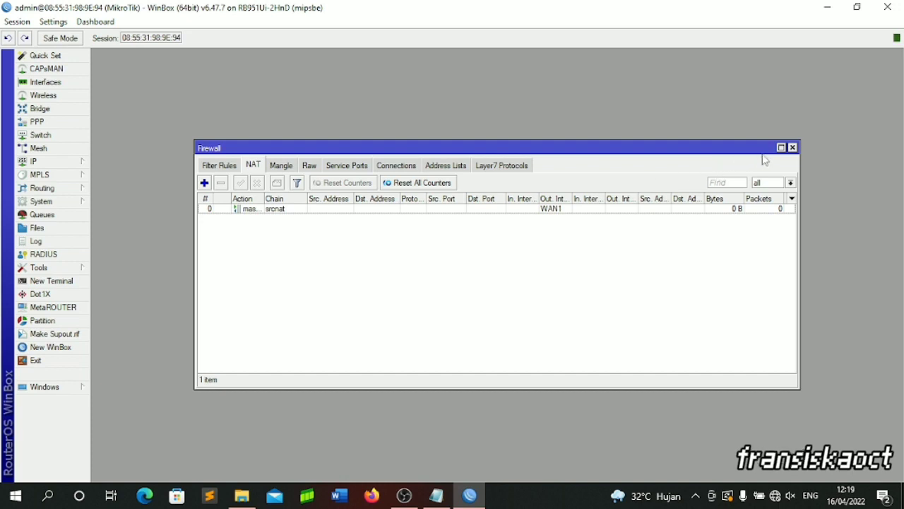
left_click(792, 148)
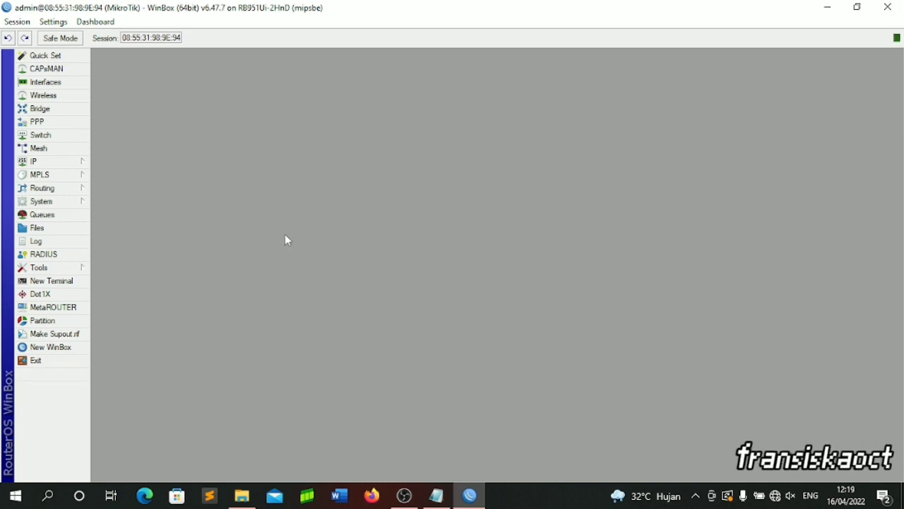
- Start the DHCP server setup on BRIDGE1 and accept the suggested network and the gateway 192.168.10.1
left_click(91, 168)
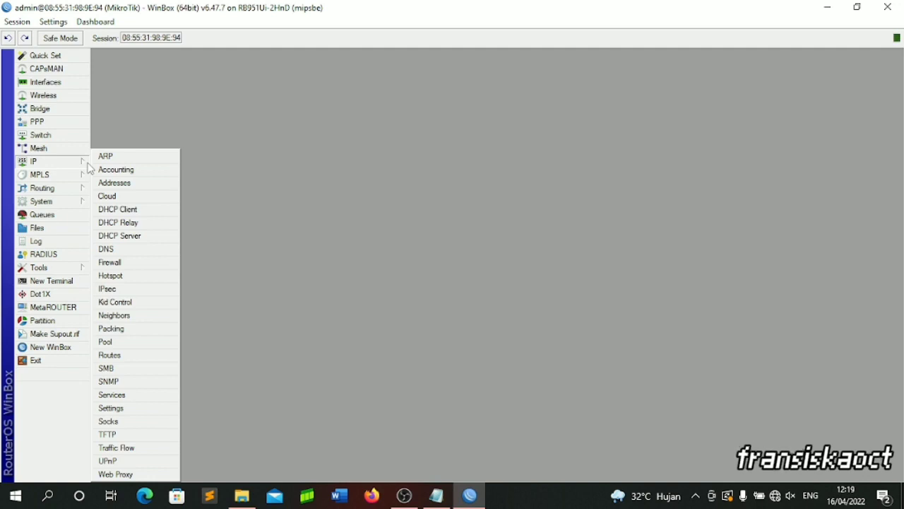
left_click(126, 236)
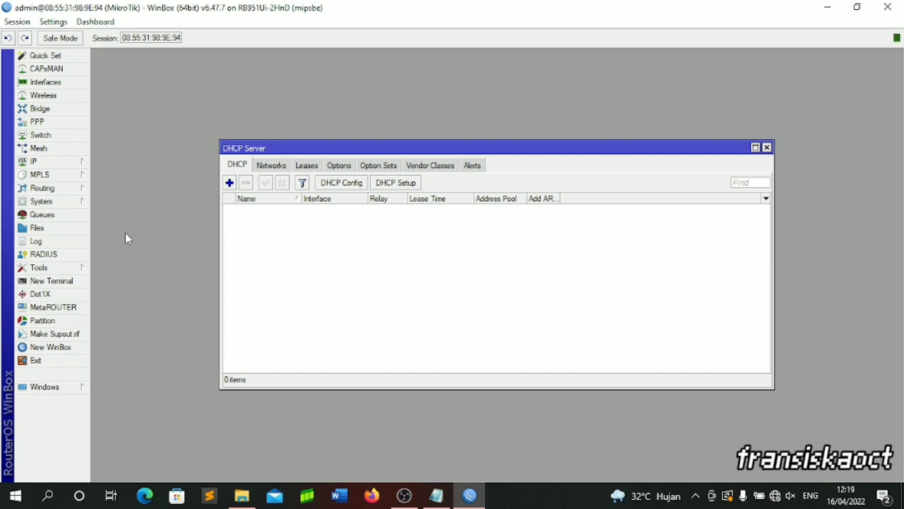
left_click(397, 185)
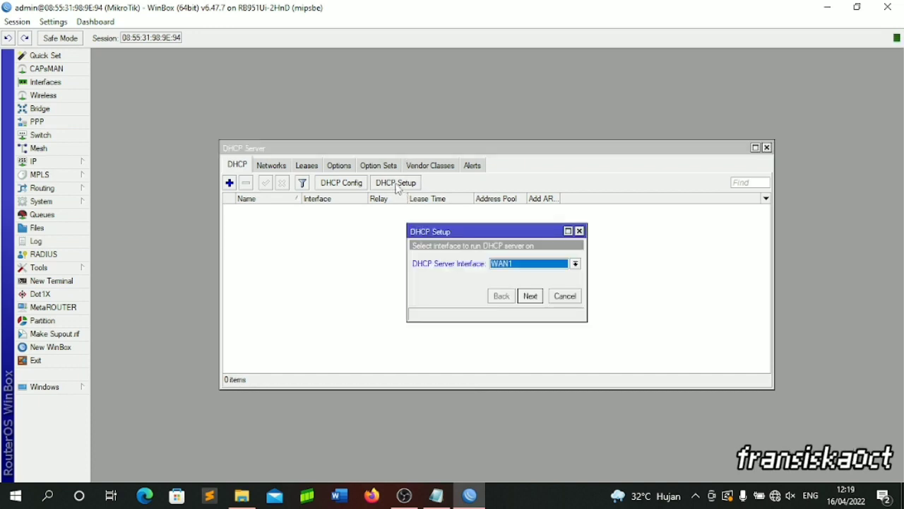
left_click(576, 264)
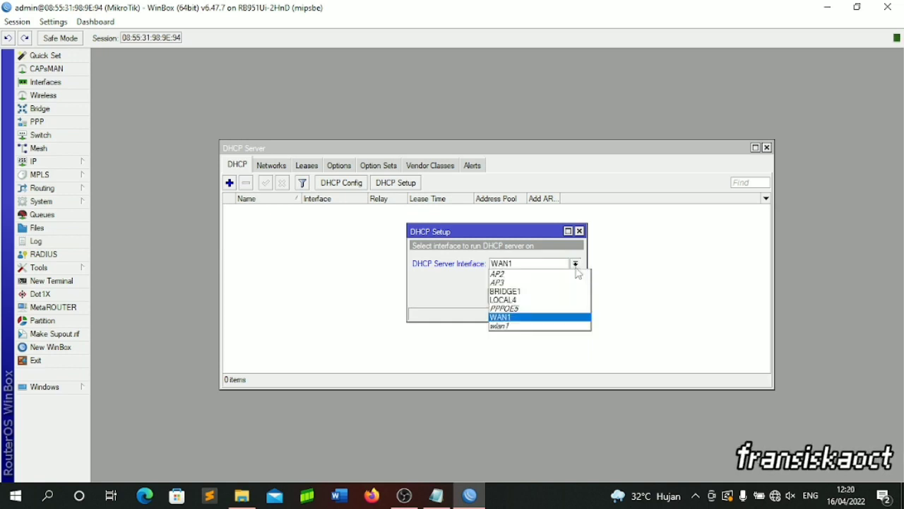
left_click(512, 291)
left_click(530, 296)
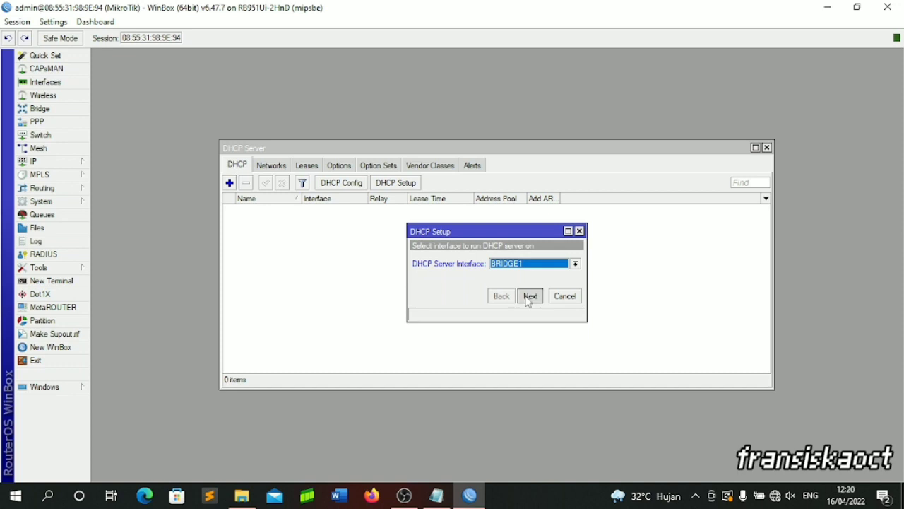
left_click(529, 297)
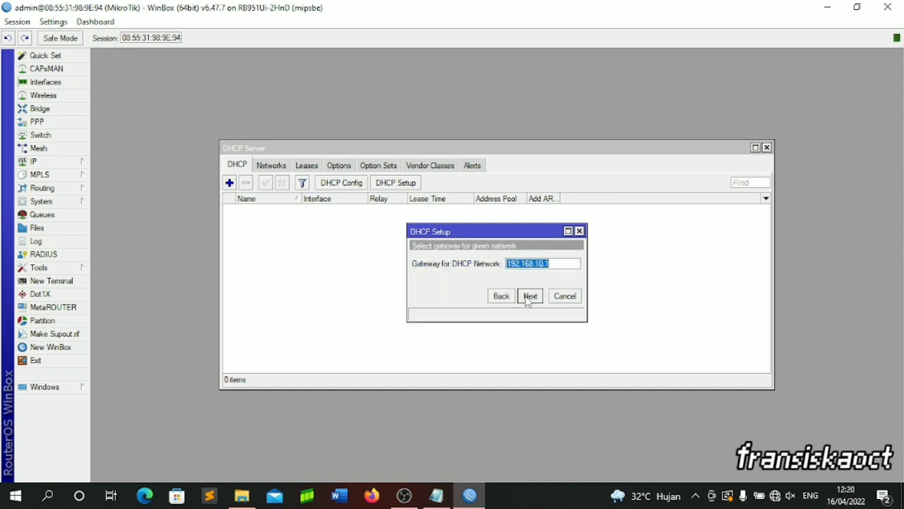
left_click(528, 299)
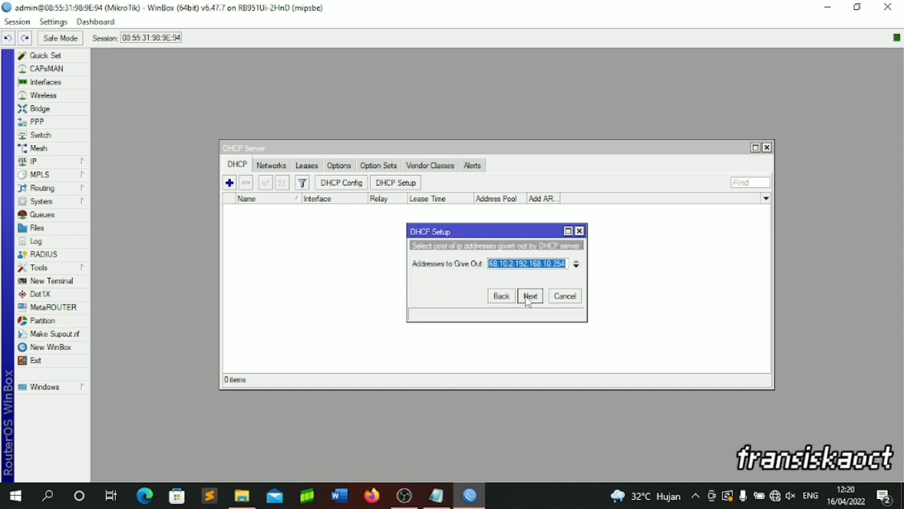
- Set the BRIDGE1 address pool to 192.168.10.5-192.168.10.210 and finish the DHCP setup with the suggested DNS server and lease time
left_click(513, 263)
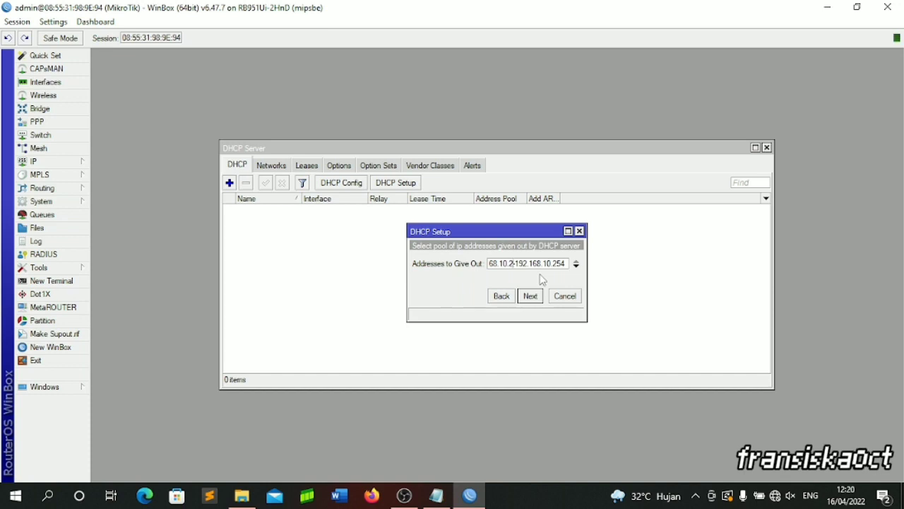
key("BackSpace")
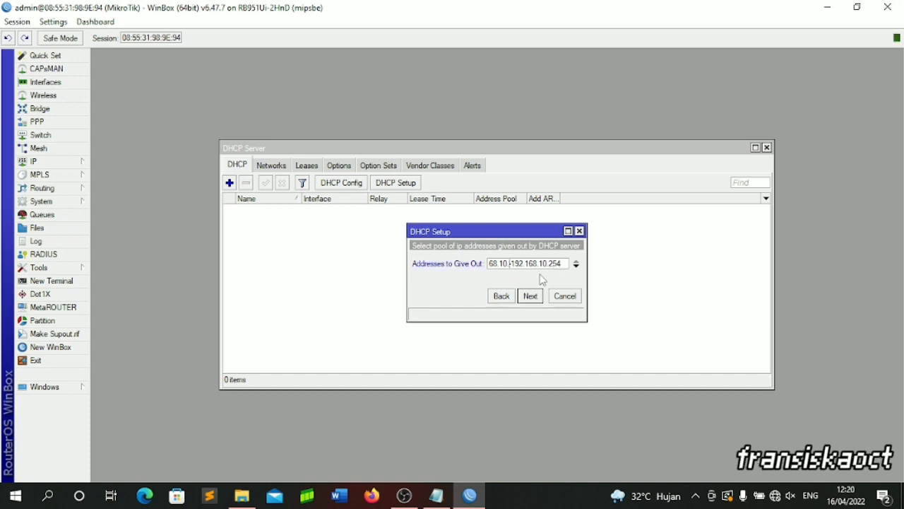
type("5")
key("End")
key("BackSpace")
key("BackSpace")
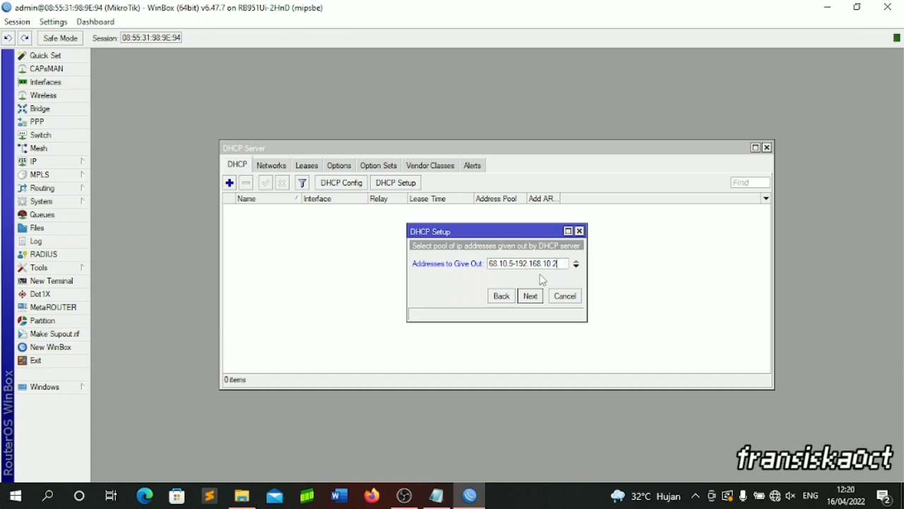
type("10")
left_click(531, 299)
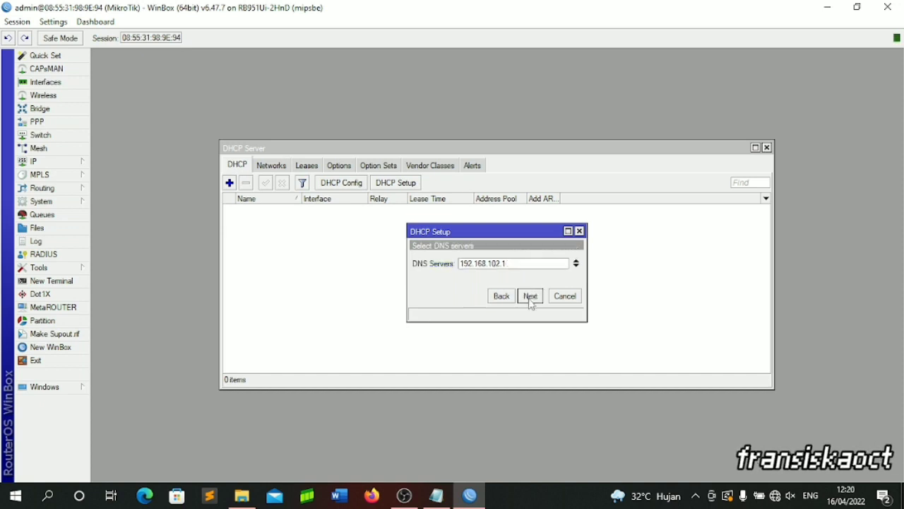
left_click(530, 300)
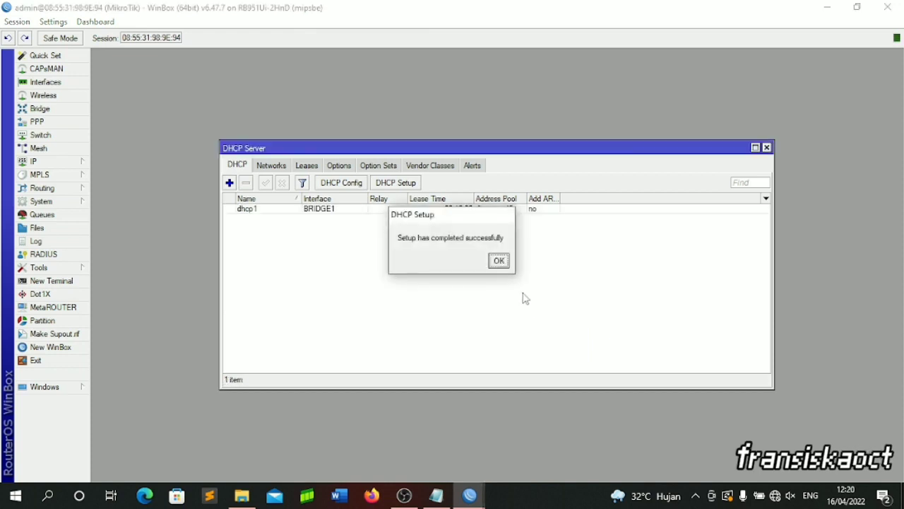
left_click(499, 261)
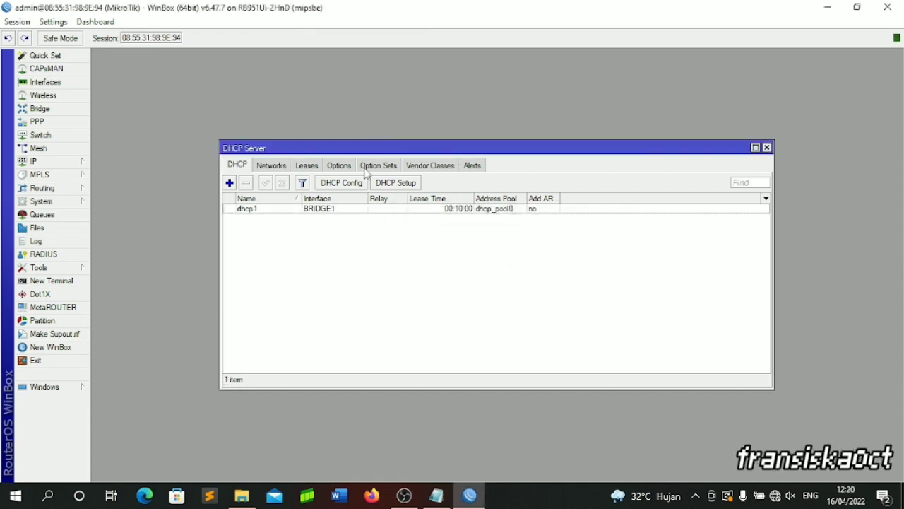
- Set up a second DHCP server on LOCAL4, accepting all suggested values including DNS server 192.168.102.1 and lease time 00:10:00
left_click(396, 184)
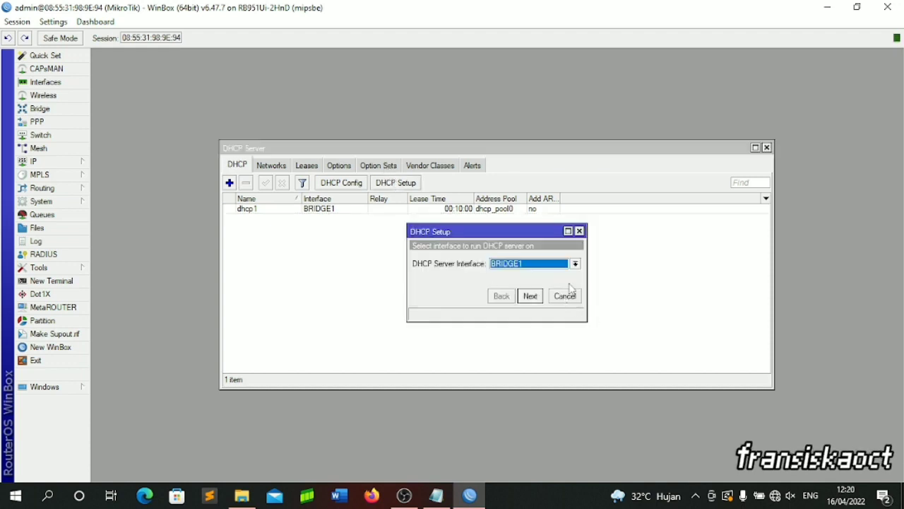
left_click(576, 263)
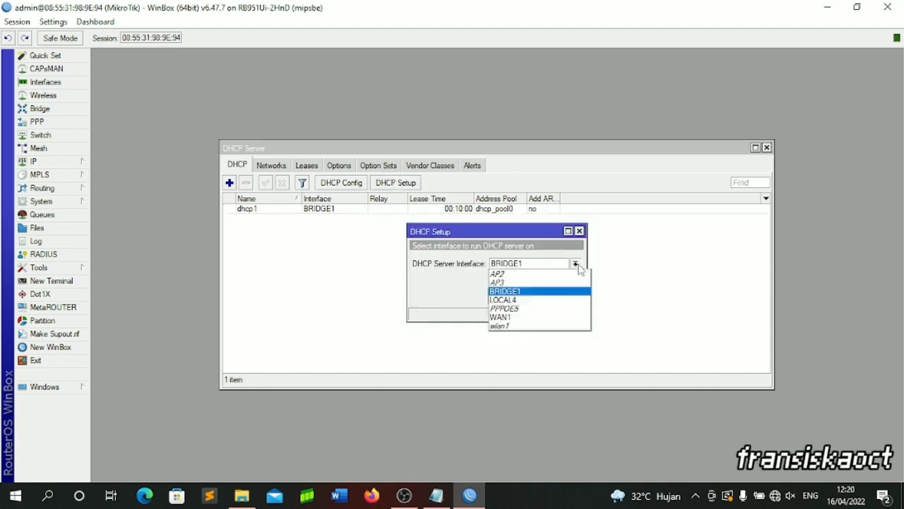
left_click(535, 300)
left_click(532, 296)
left_click(531, 297)
left_click(532, 297)
left_click(532, 297)
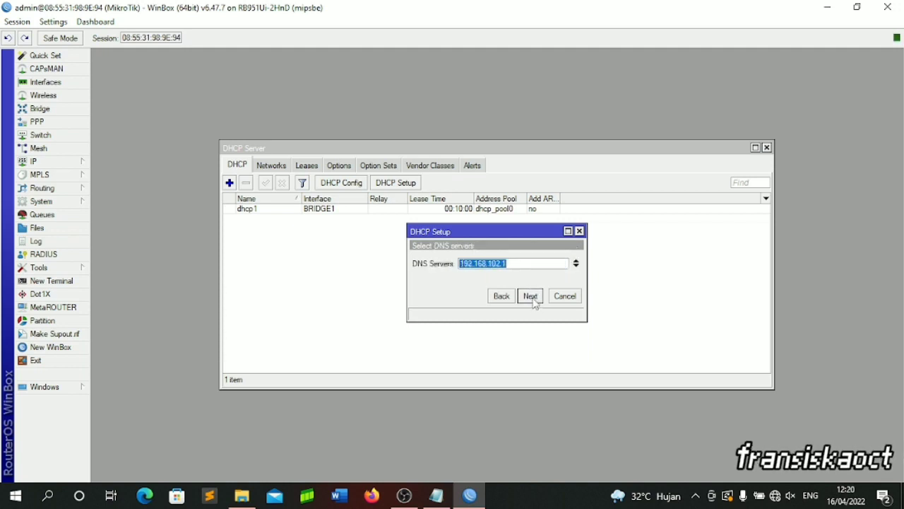
left_click(532, 297)
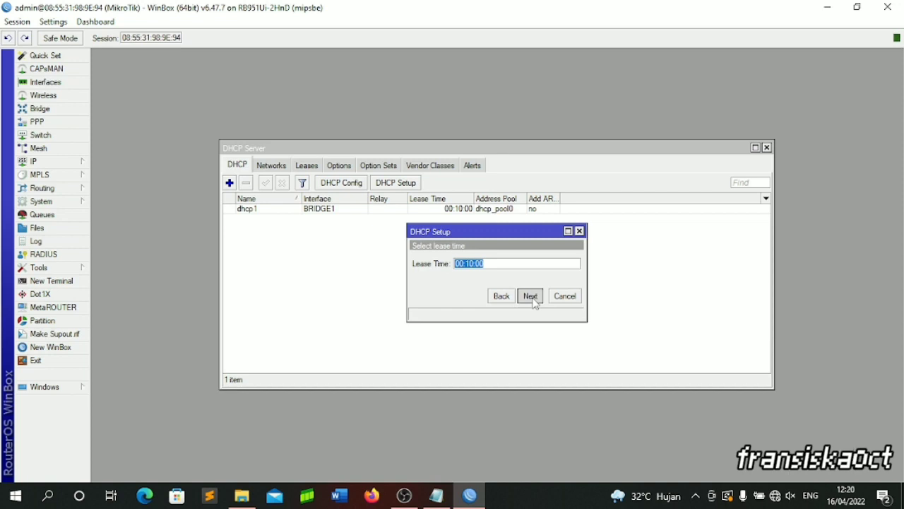
left_click(532, 297)
left_click(495, 266)
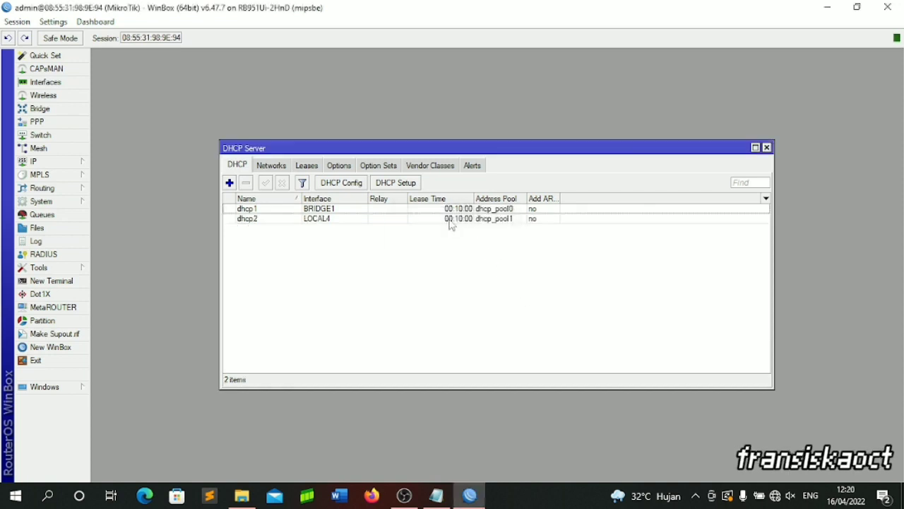
- Set up a third DHCP server on the PPPOE5 interface, accepting all suggested values
left_click(395, 182)
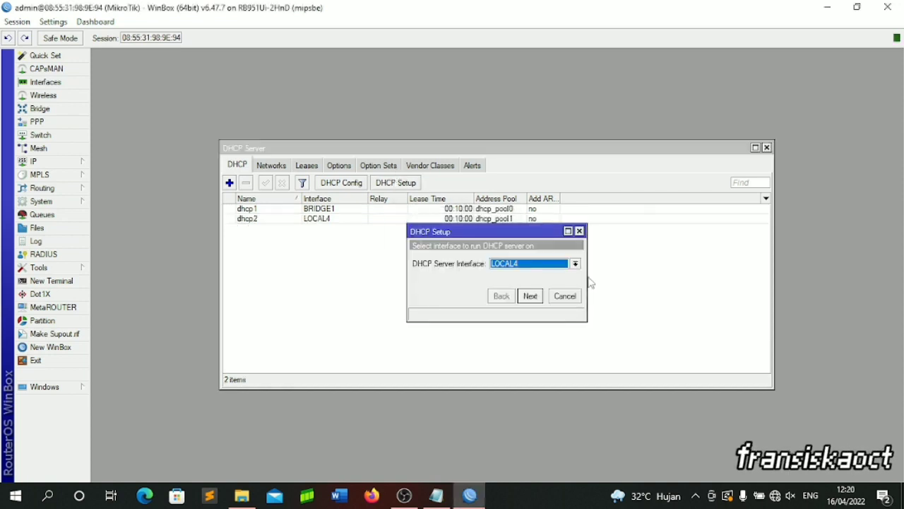
left_click(576, 263)
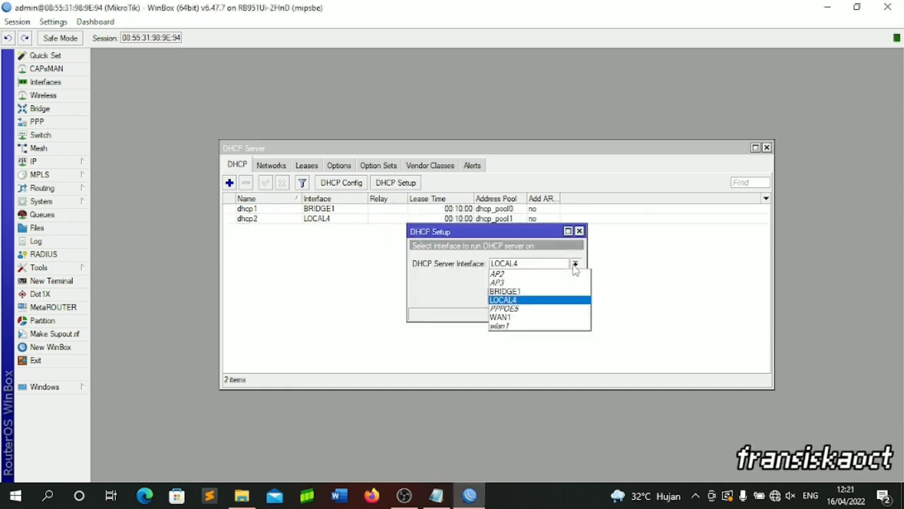
left_click(526, 309)
left_click(529, 296)
left_click(529, 296)
left_click(528, 297)
left_click(529, 297)
left_click(528, 297)
left_click(527, 299)
left_click(499, 261)
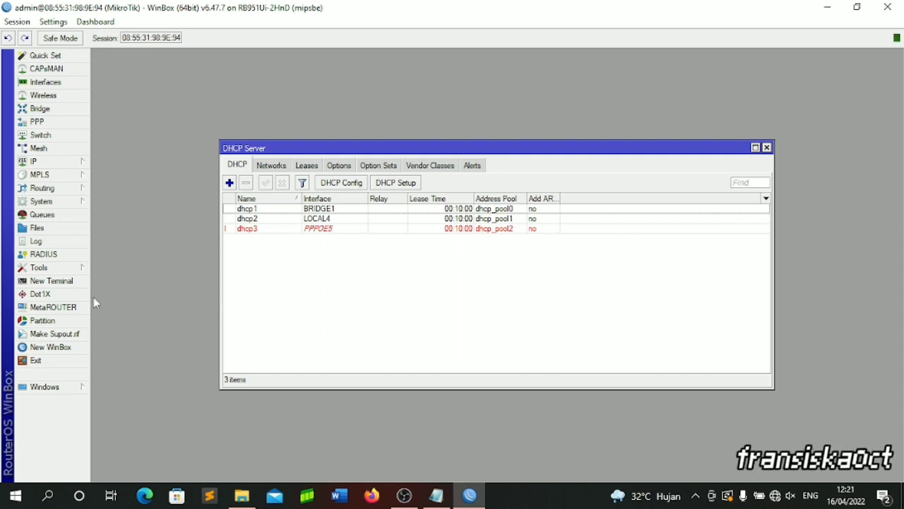
- Ping 8.8.8.8 from a new router terminal to test its internet connection, and close the DHCP server window
left_click(65, 285)
type("pinng")
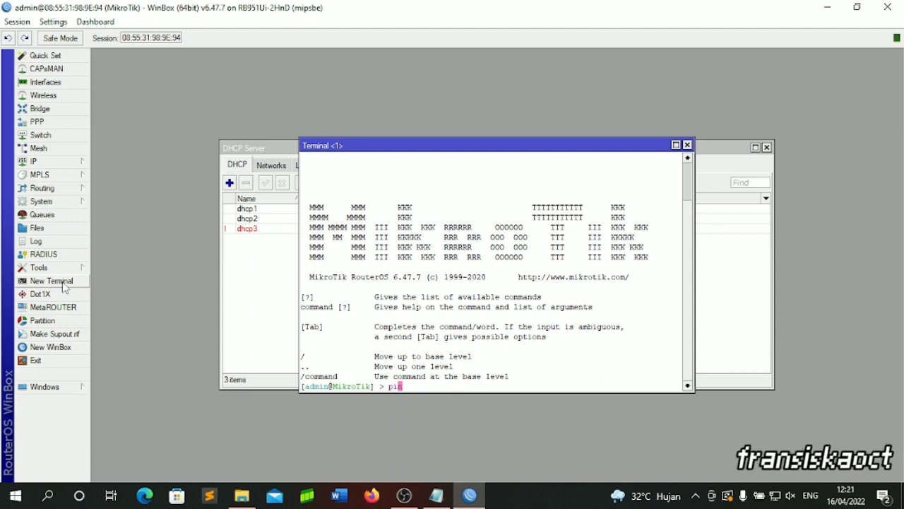
type("g 8.8.8.8")
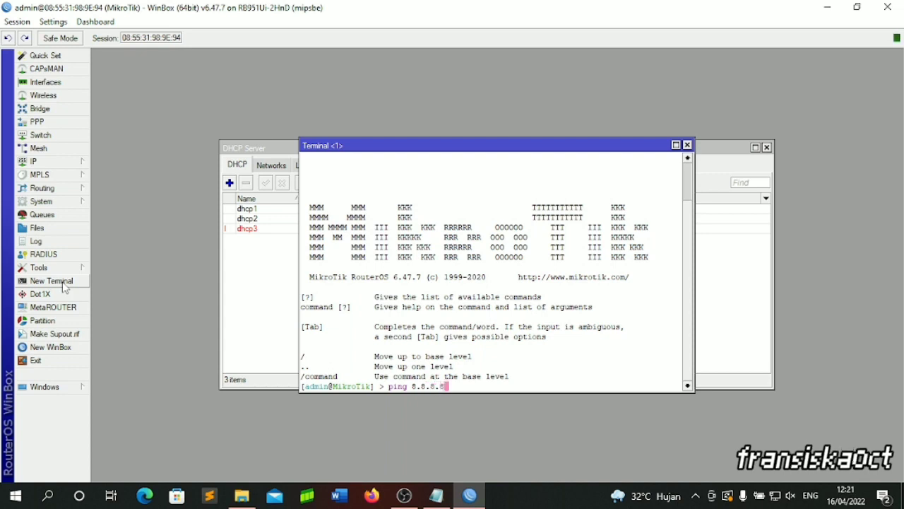
key("Return")
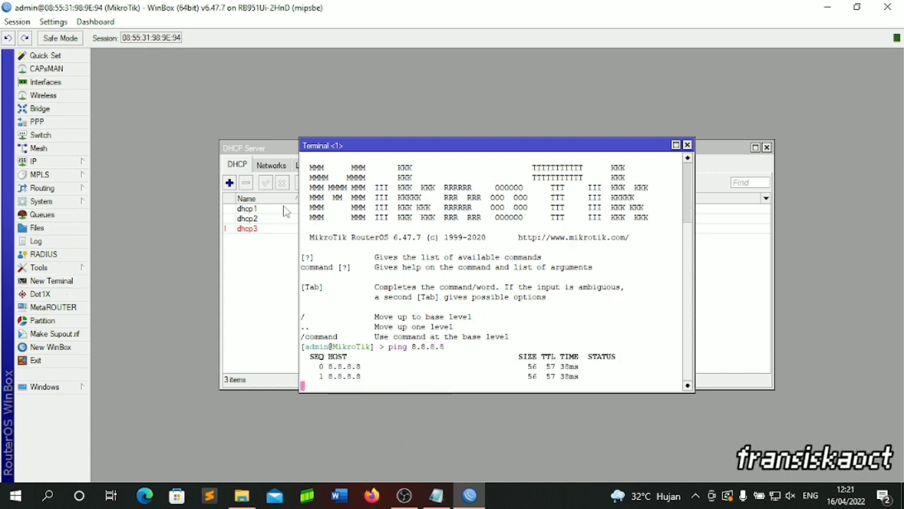
left_click(730, 229)
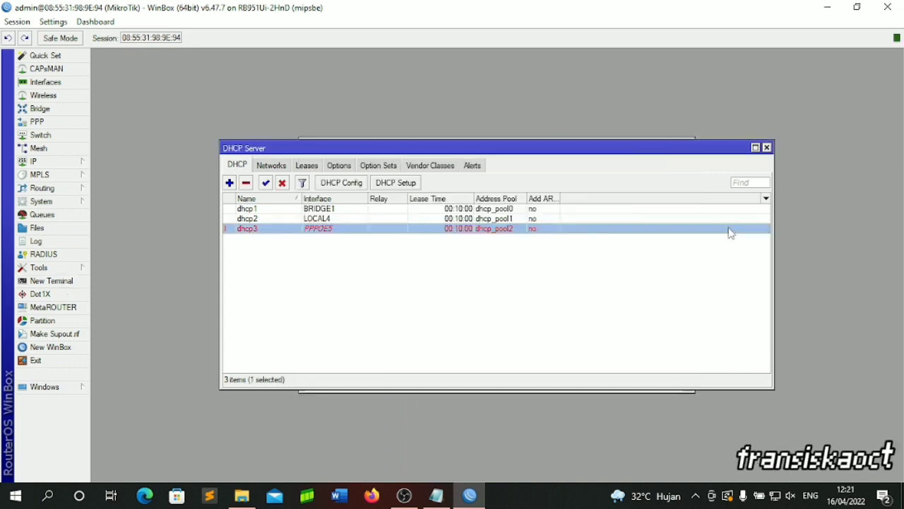
left_click(768, 148)
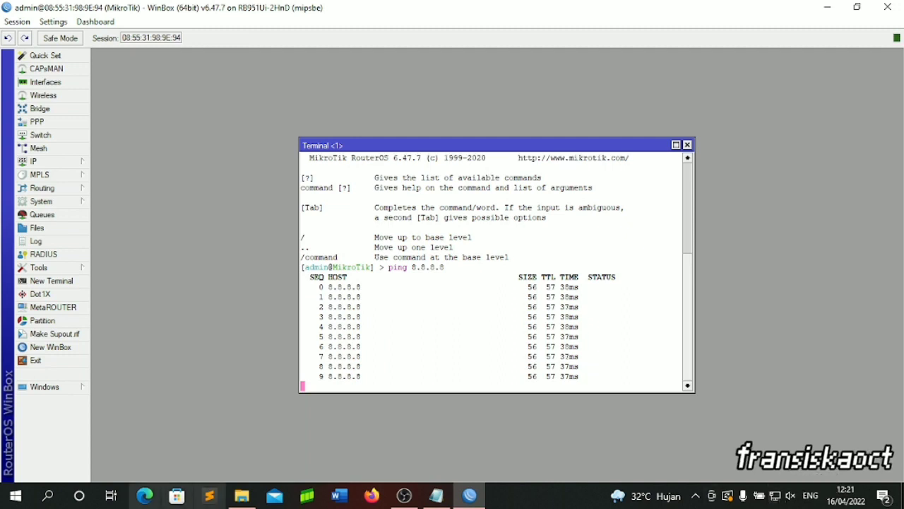
- Ping 8.8.8.8 from the Windows Command Prompt to test the computer's connection, and close both the prompt and the router terminal
left_click(48, 496)
type("cmd")
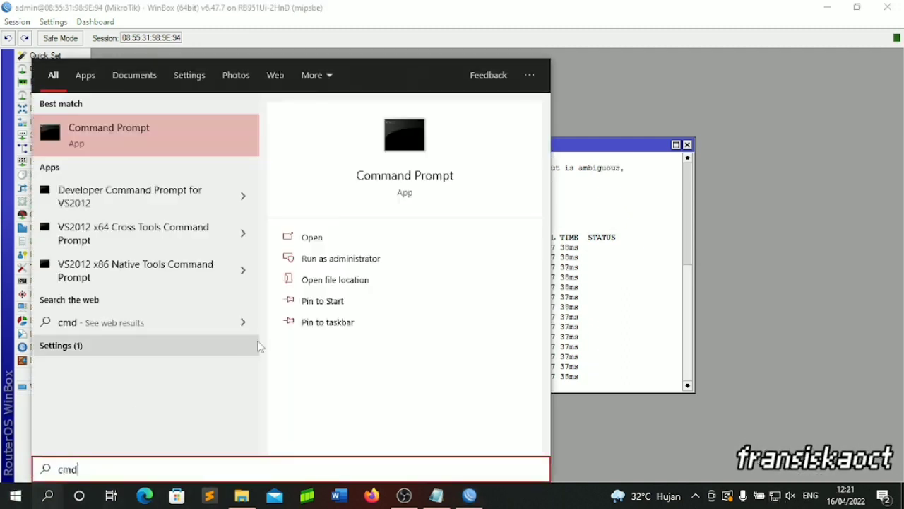
left_click(327, 238)
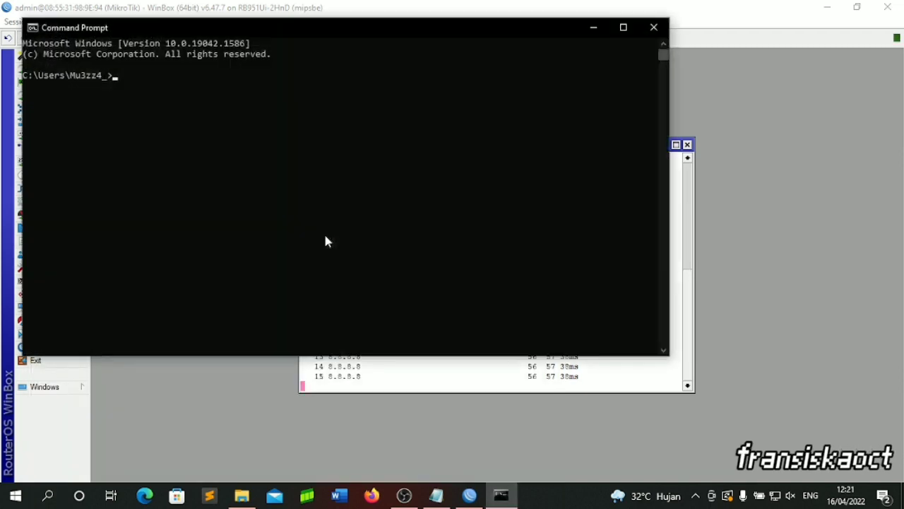
type("ping 8.88")
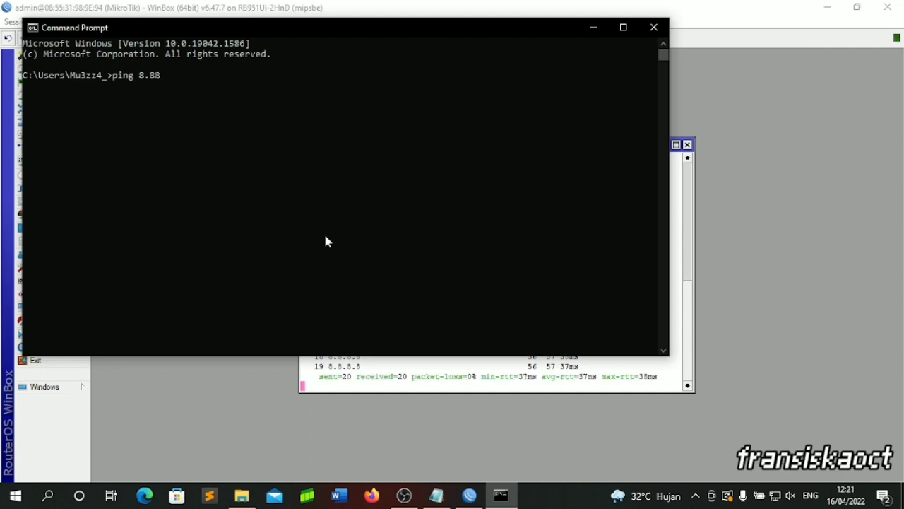
key("BackSpace")
type(".8.8.8")
key("Return")
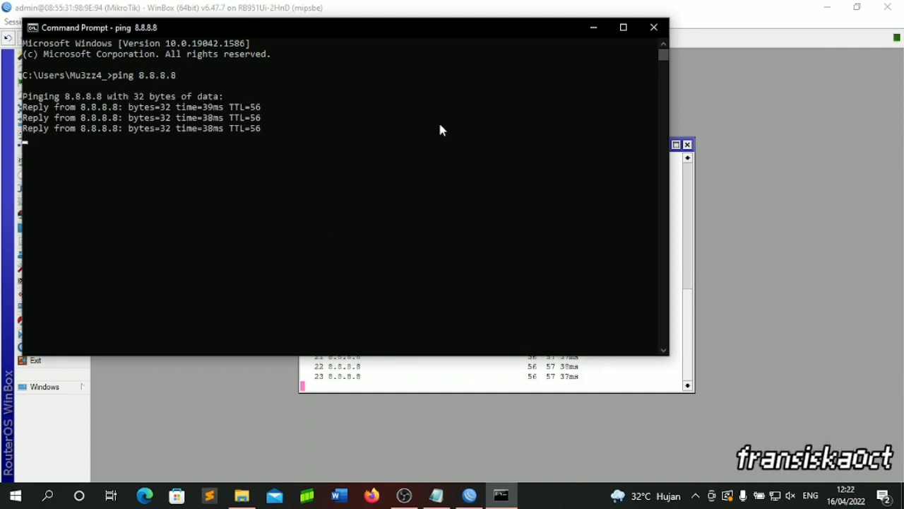
left_click(654, 29)
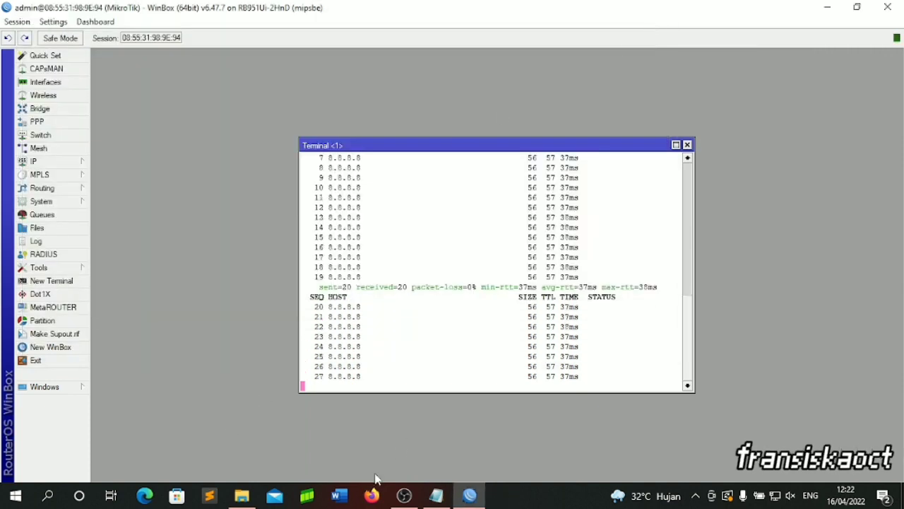
left_click(687, 145)
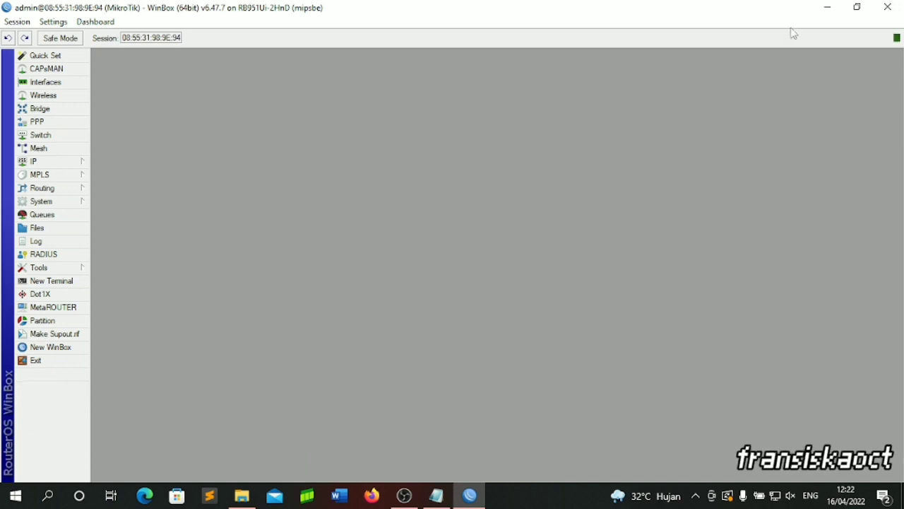